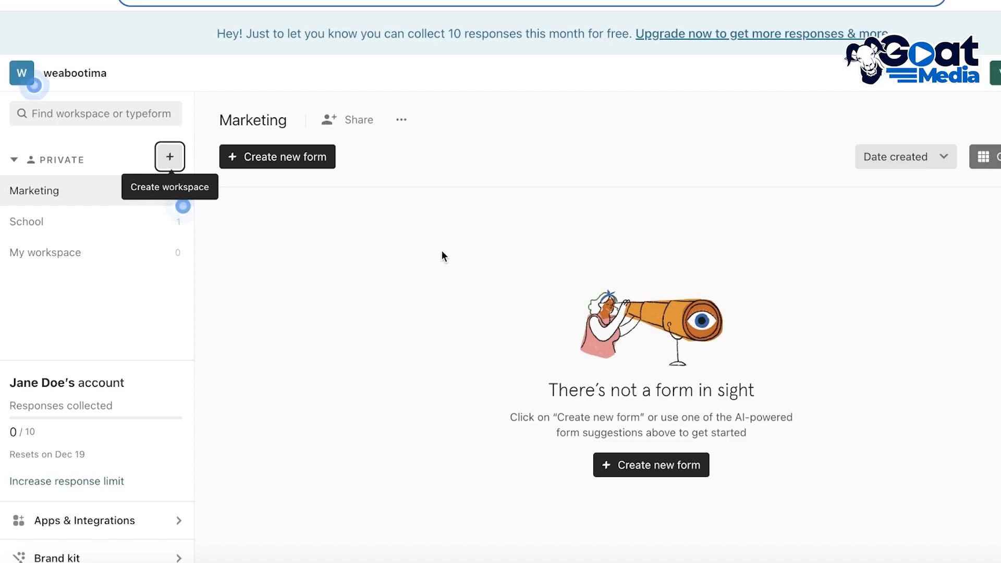
left_click(177, 522)
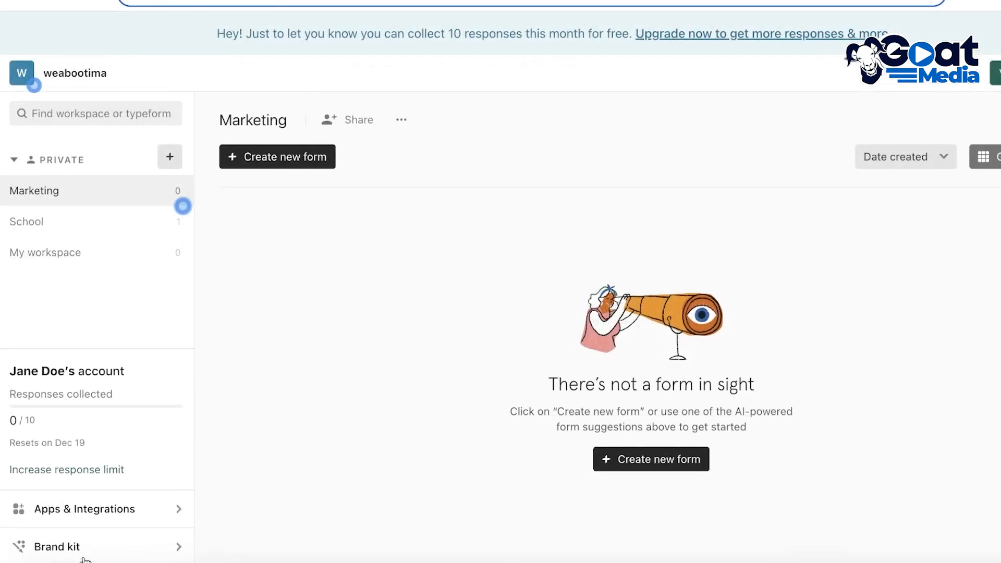
left_click(162, 543)
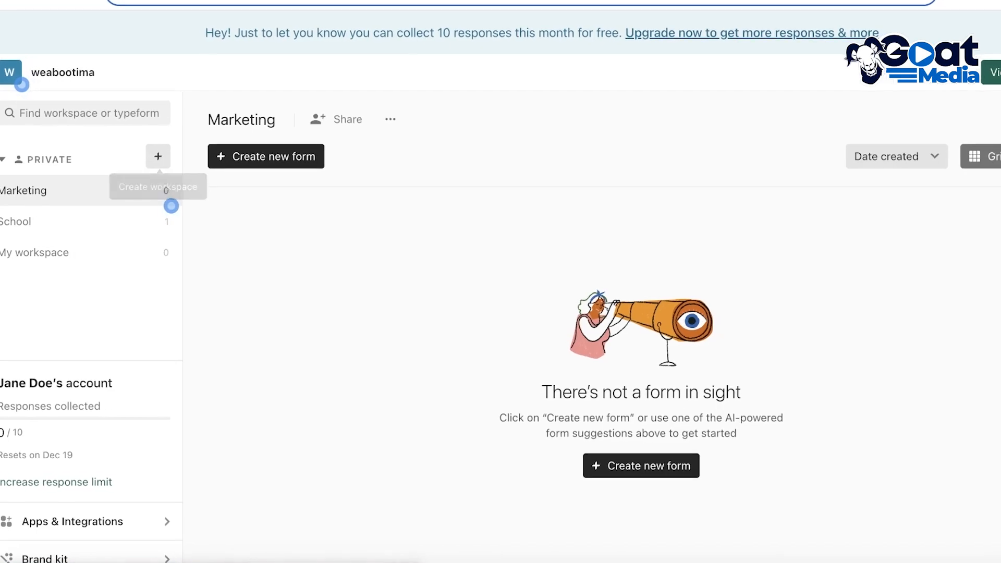
Create a new form with AI, describing it as "a market reseach survey on what makes people pick one coffee brand over the other".
left_click(239, 155)
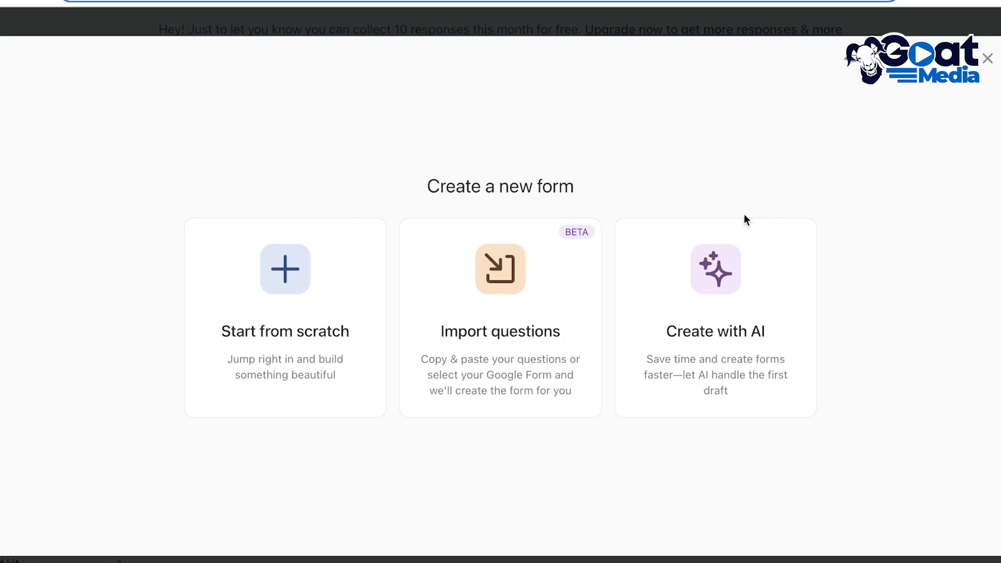
left_click(706, 296)
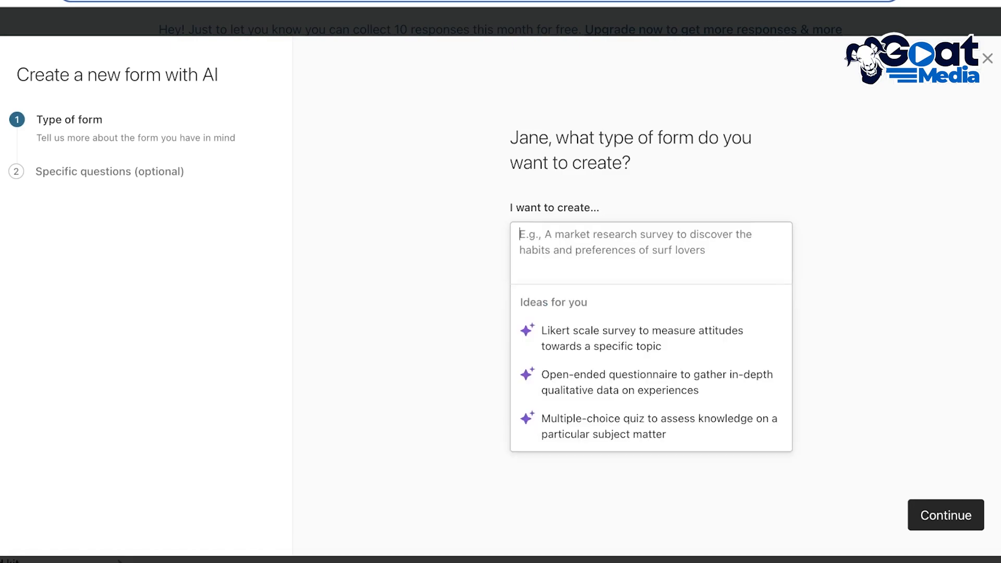
type("a")
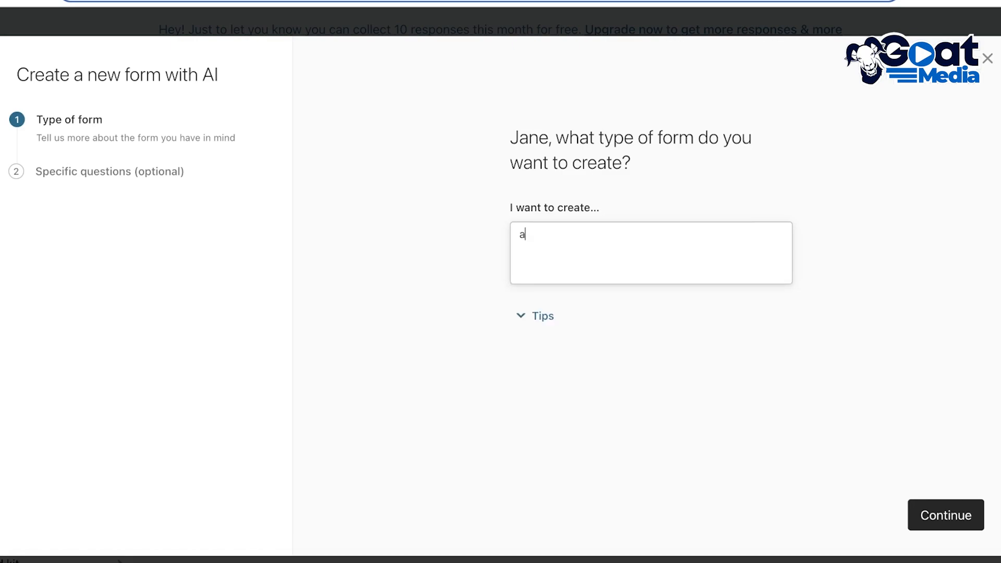
type(" market reseach sel")
key("BackSpace")
key("BackSpace")
type("urvey on ow")
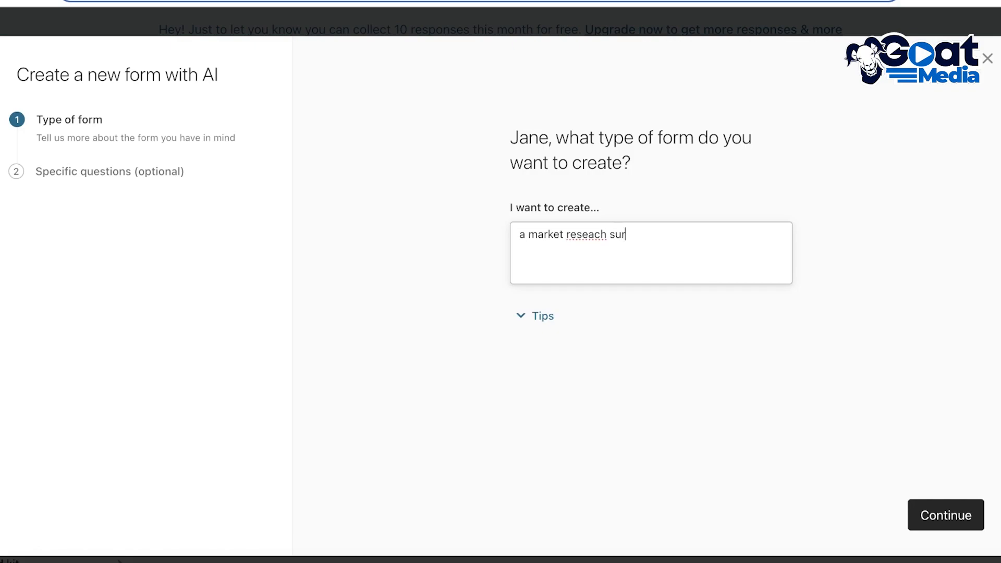
key("BackSpace")
key("BackSpace")
type("what makes ")
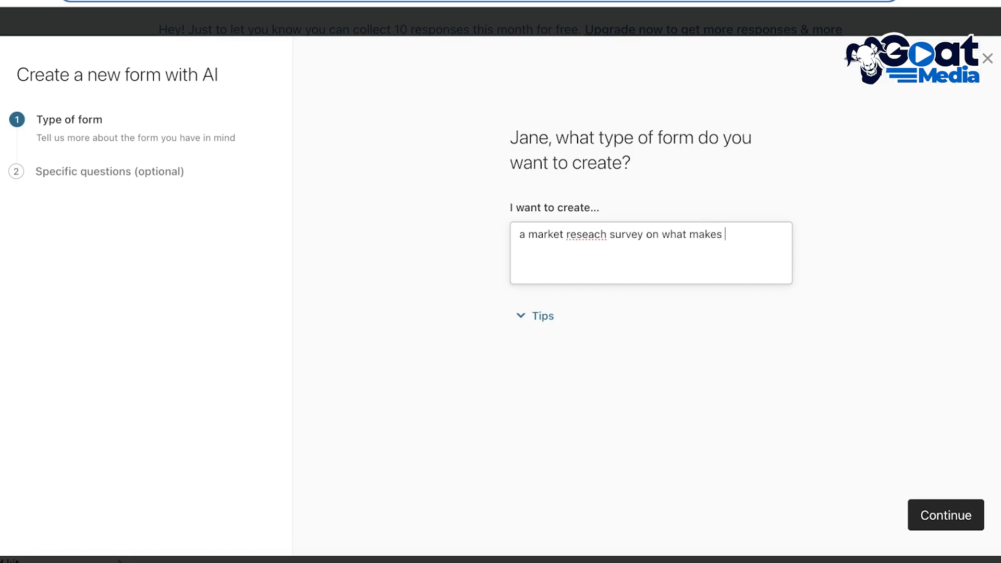
type("people pick one coffee b")
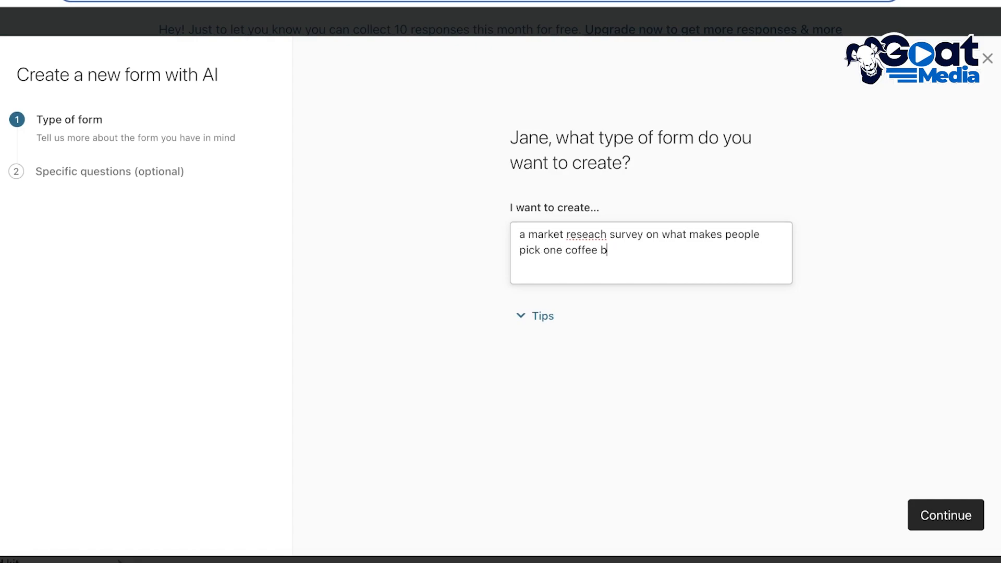
type("rand over the other")
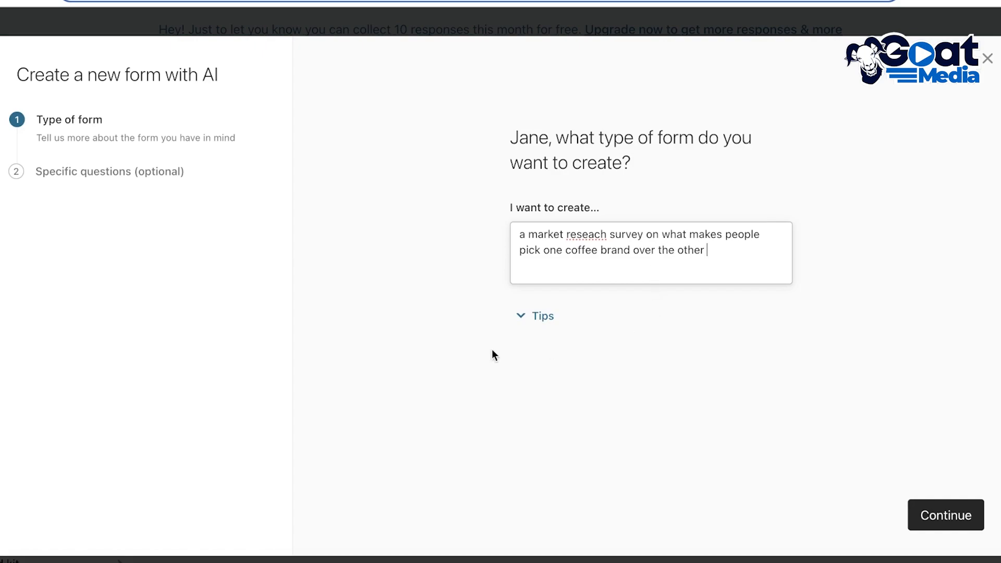
Show and read the tips for describing the form.
left_click(513, 322)
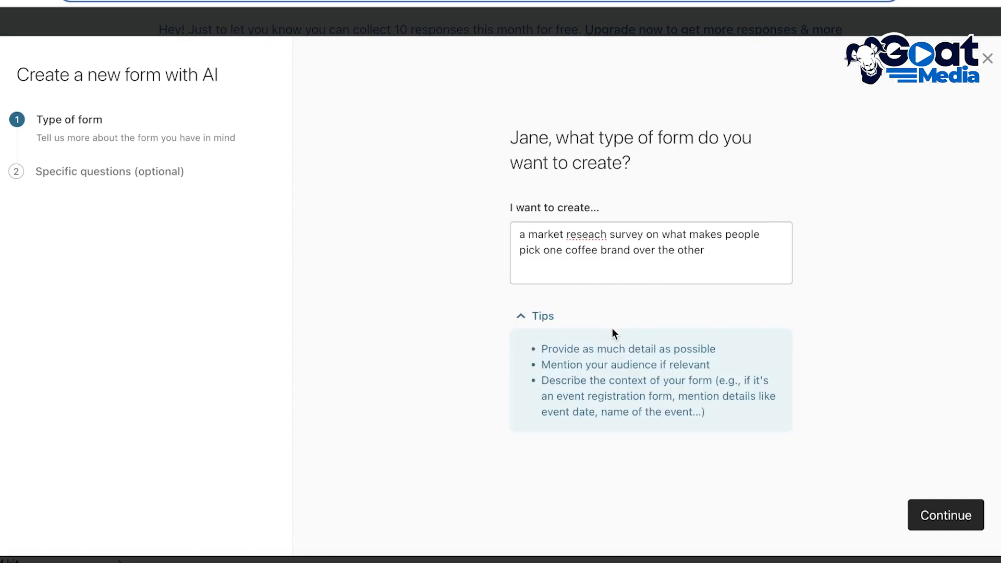
left_click_drag(548, 375, 670, 361)
left_click(668, 361)
Add ". Research Form" to the end of the form description and continue to the specific questions.
left_click(712, 251)
type(". Marketing Form")
key("BackSpace")
key("BackSpace")
key("BackSpace")
key("BackSpace")
key("BackSpace")
key("BackSpace")
key("BackSpace")
key("BackSpace")
key("BackSpace")
key("BackSpace")
key("BackSpace")
key("BackSpace")
key("BackSpace")
key("BackSpace")
type("Reseaer")
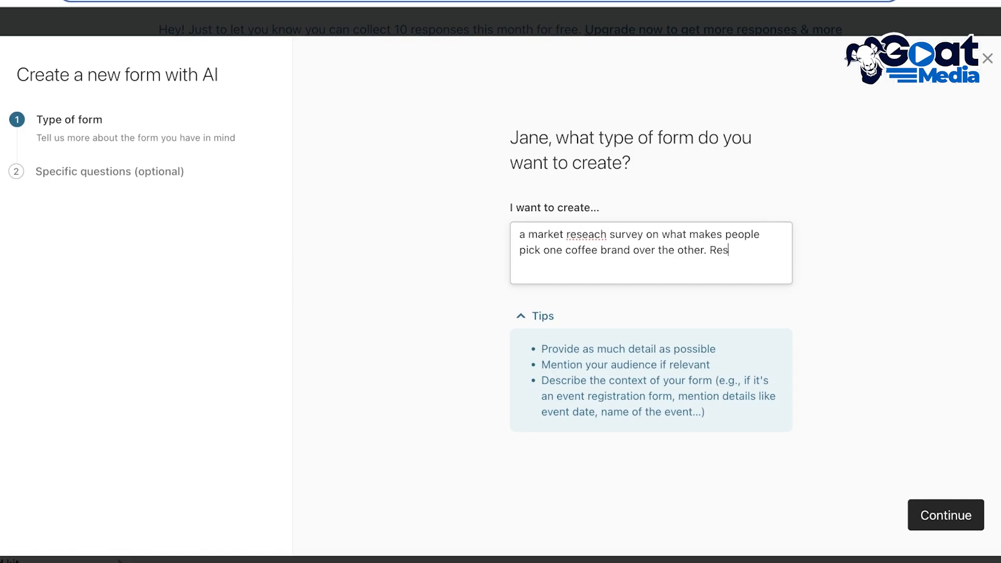
key("BackSpace")
key("BackSpace")
type("rch Form")
key("Return")
left_click(942, 513)
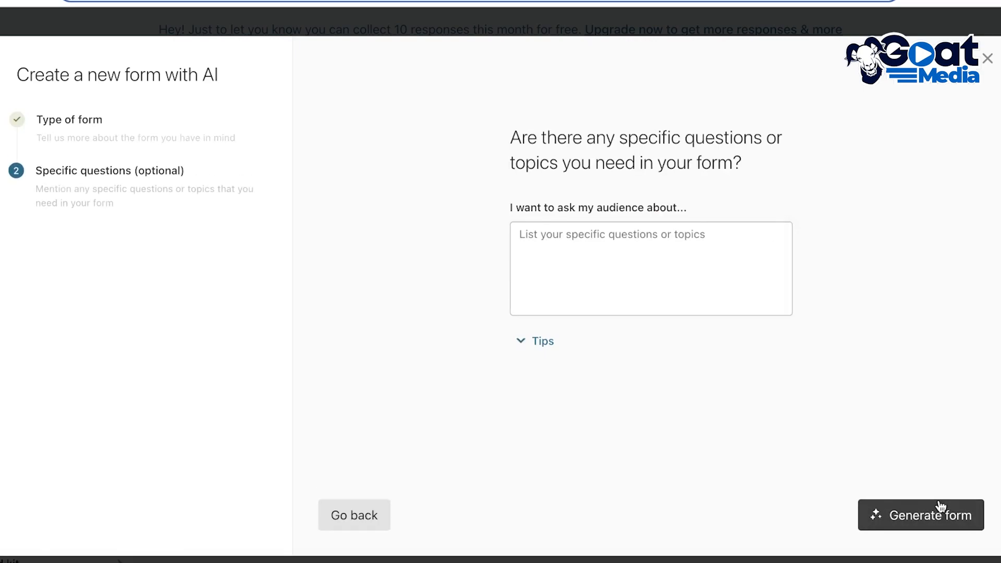
Generate the form without listing specific questions, and decline the introductory tour.
left_click(616, 264)
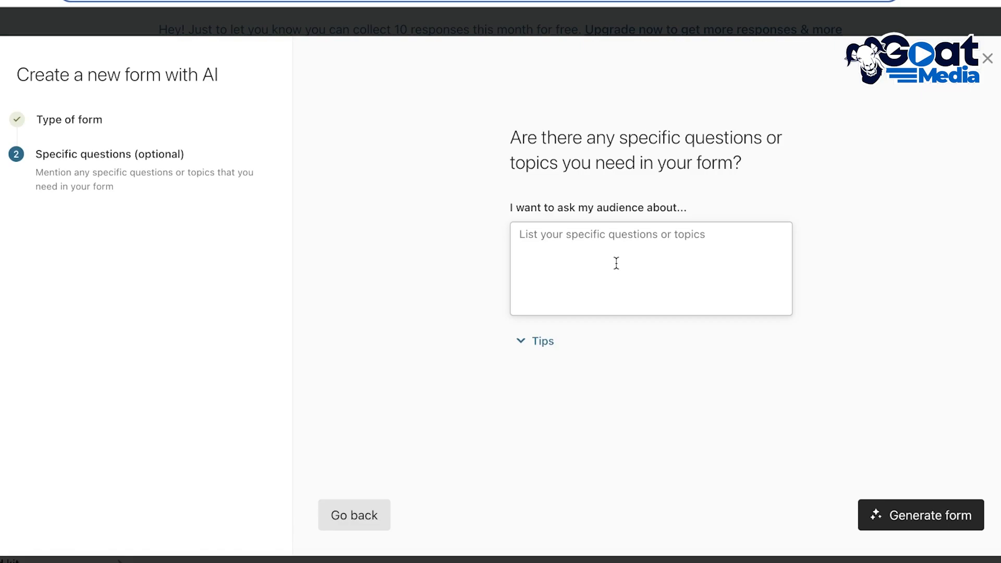
left_click(547, 349)
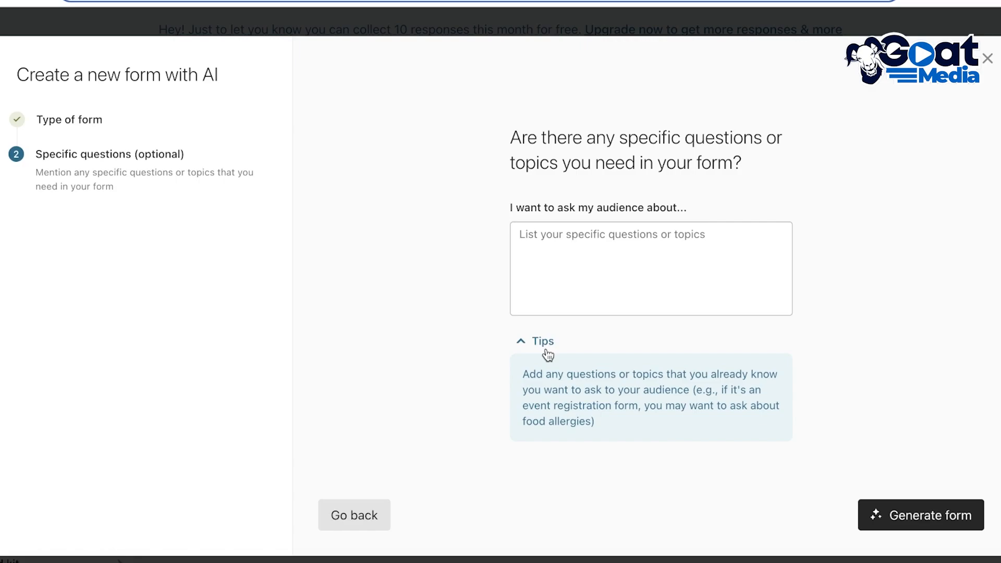
left_click(547, 353)
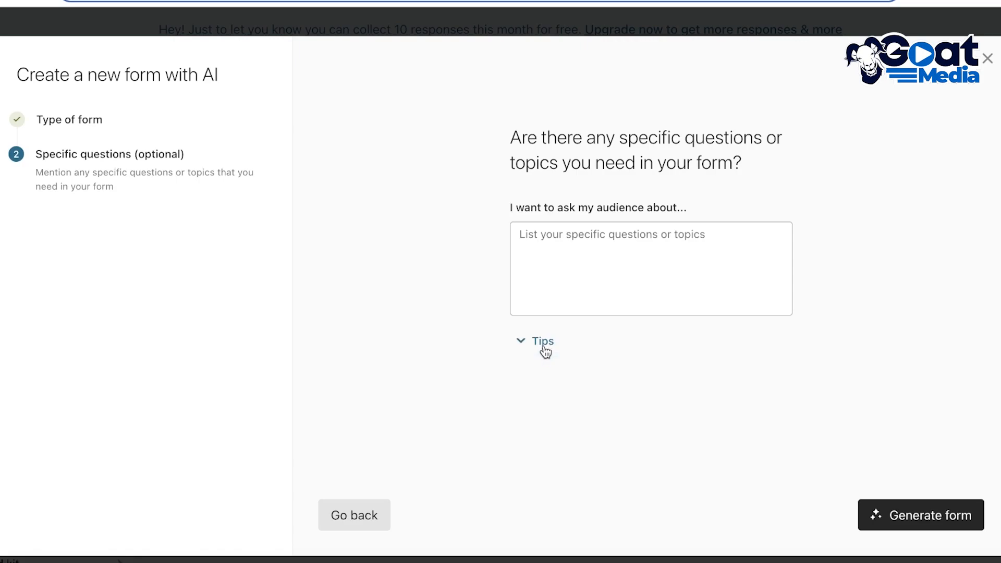
left_click(561, 274)
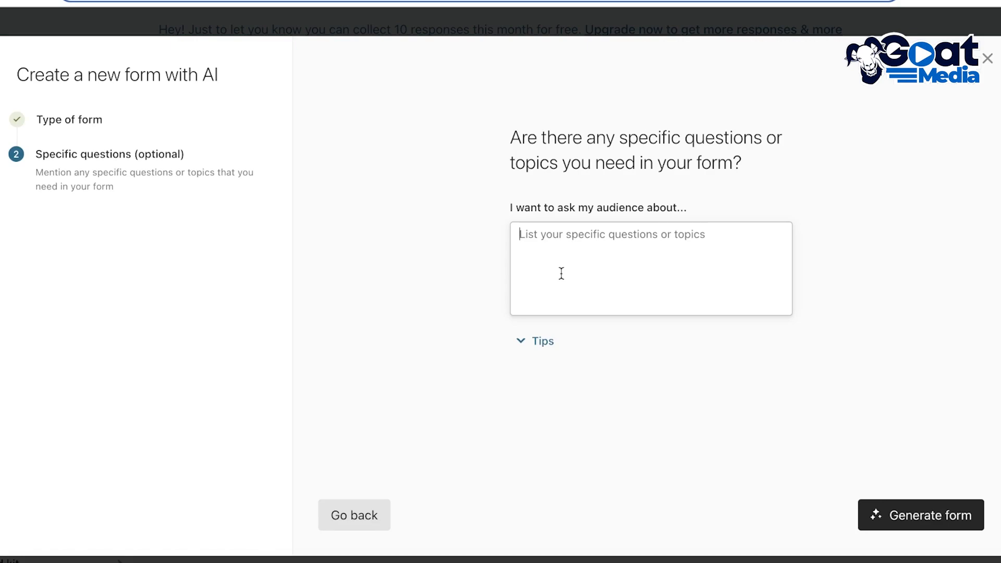
left_click(893, 522)
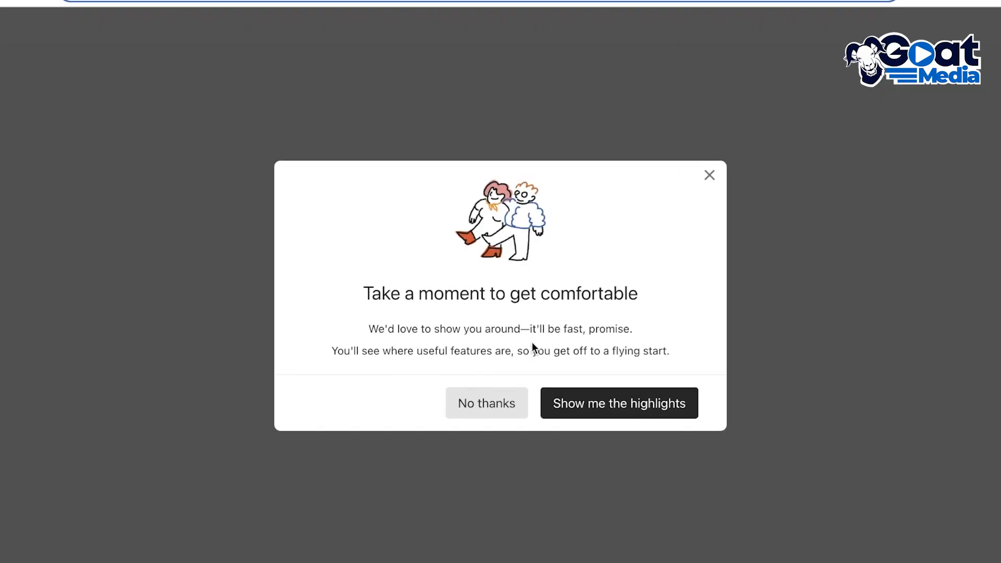
left_click(509, 405)
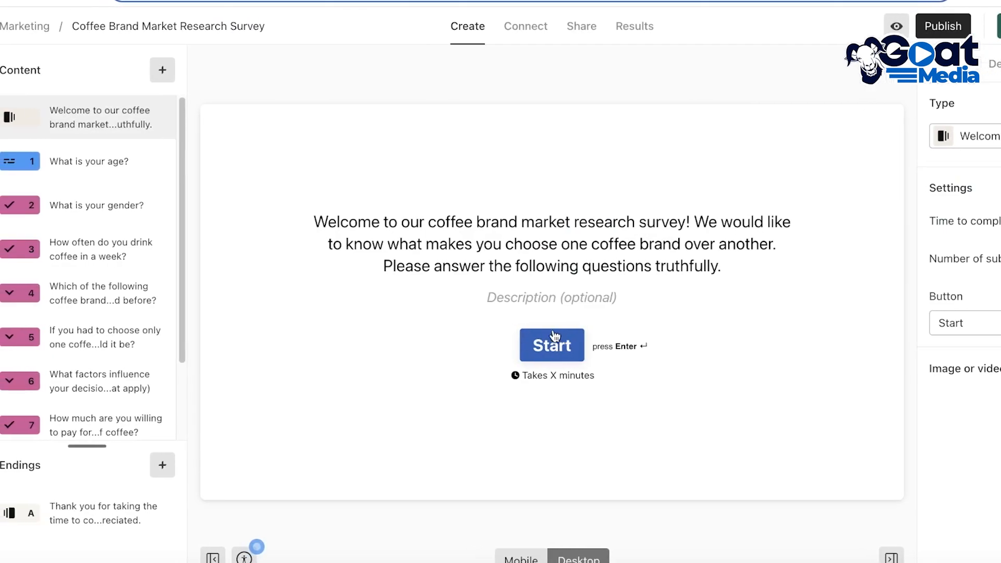
Look through the welcome screen and the age and gender questions of the generated survey.
left_click(62, 174)
left_click(105, 208)
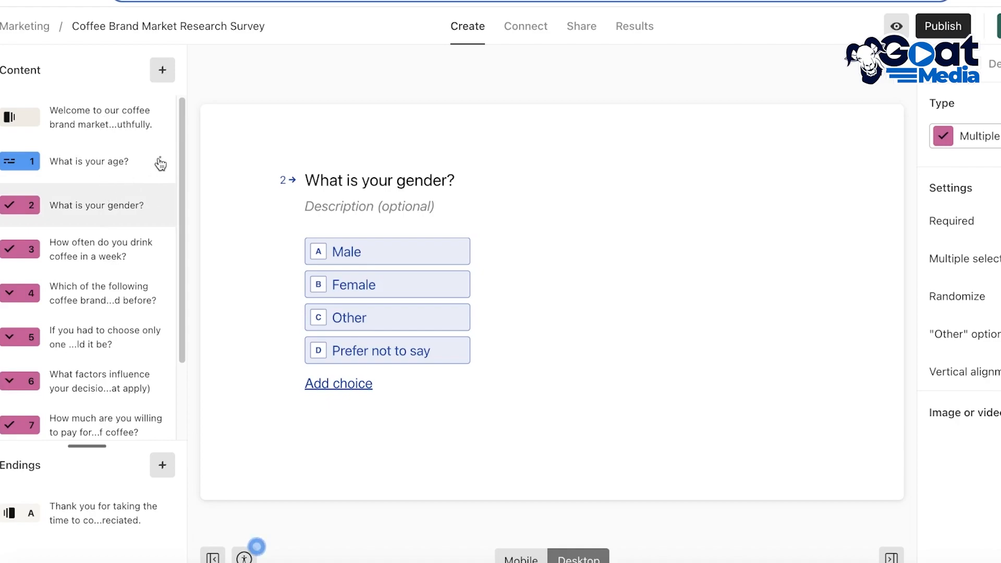
left_click(126, 121)
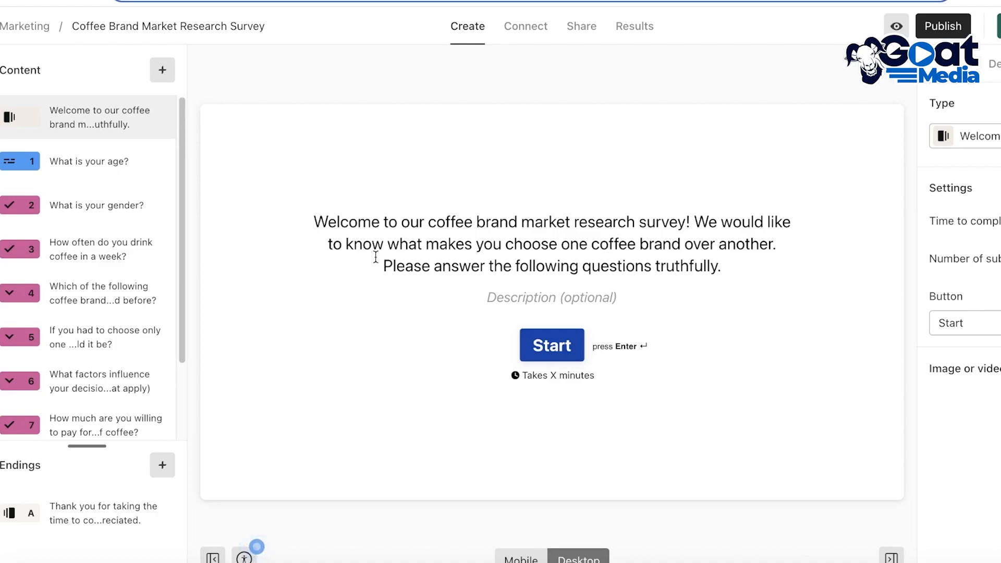
left_click(118, 178)
left_click(101, 219)
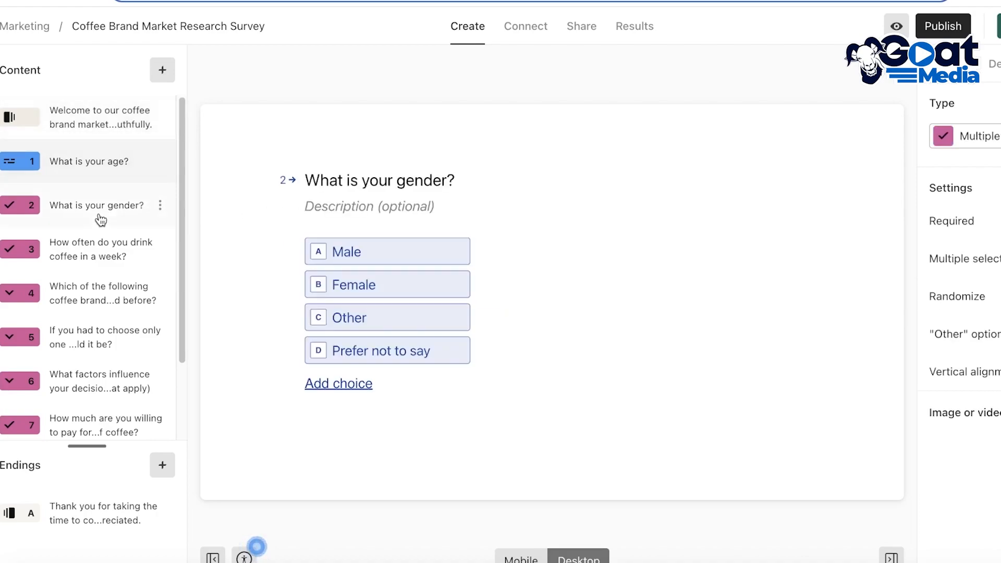
Look at the weekly coffee and brand questions, and view the choice list of the question about choosing only one brand.
left_click(105, 270)
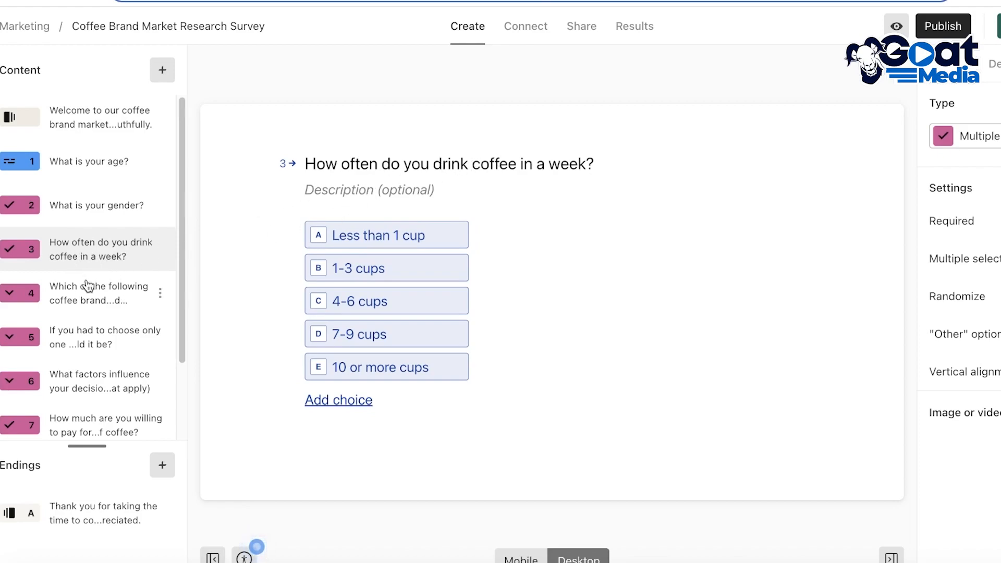
left_click(75, 306)
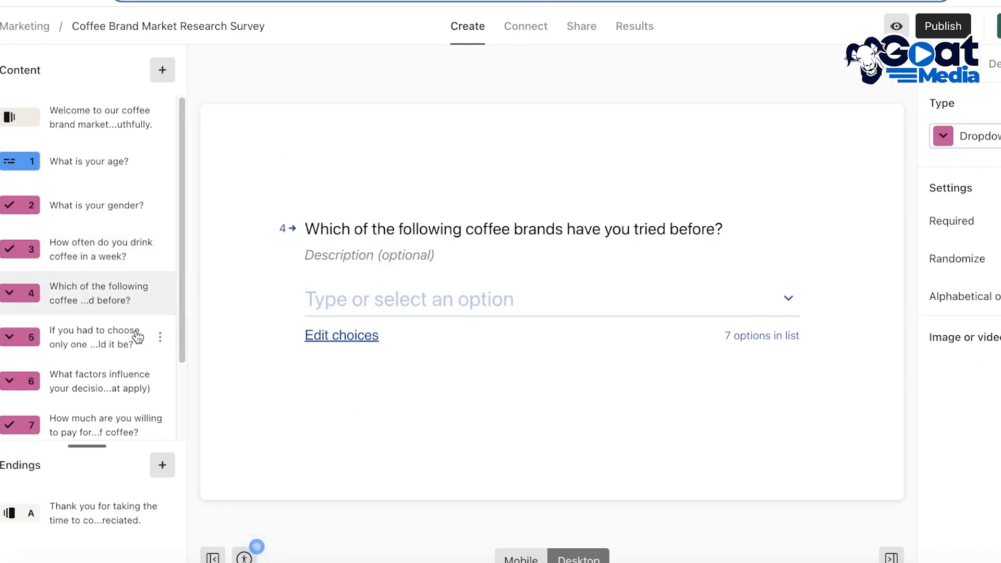
left_click(113, 343)
left_click(318, 335)
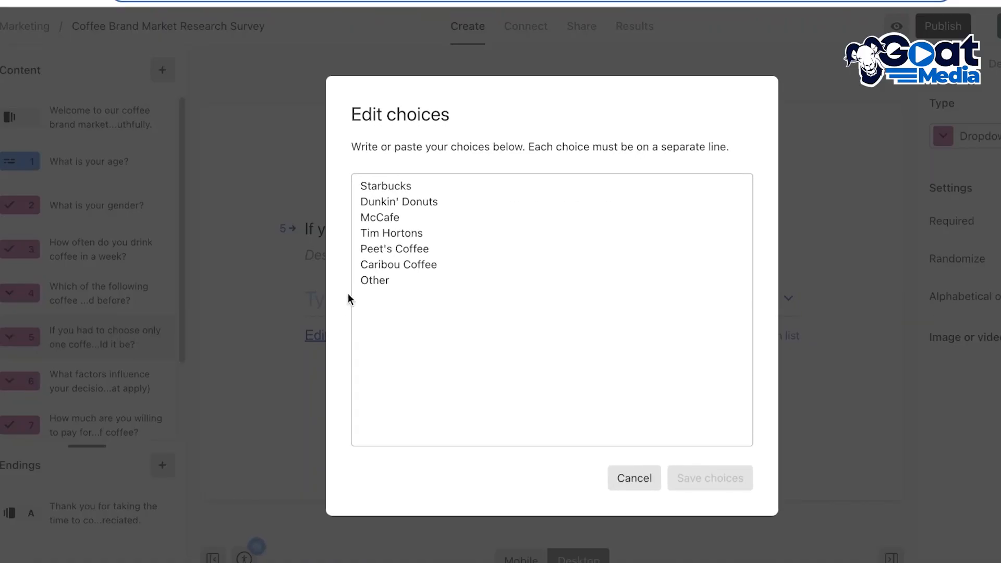
left_click(625, 488)
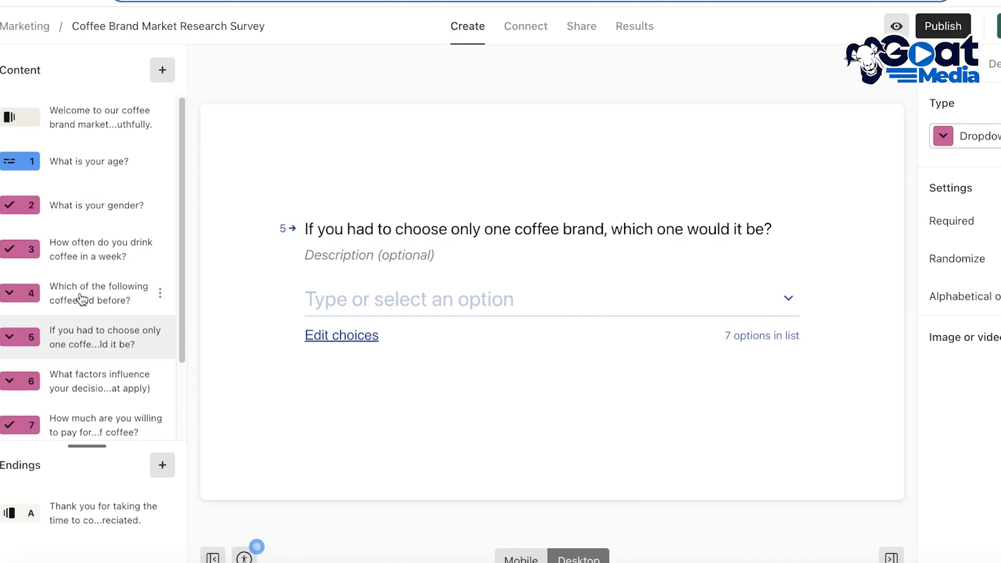
Look at the sustainability question that ends the survey and return to the gender question.
scroll(155, 377, "down", 2)
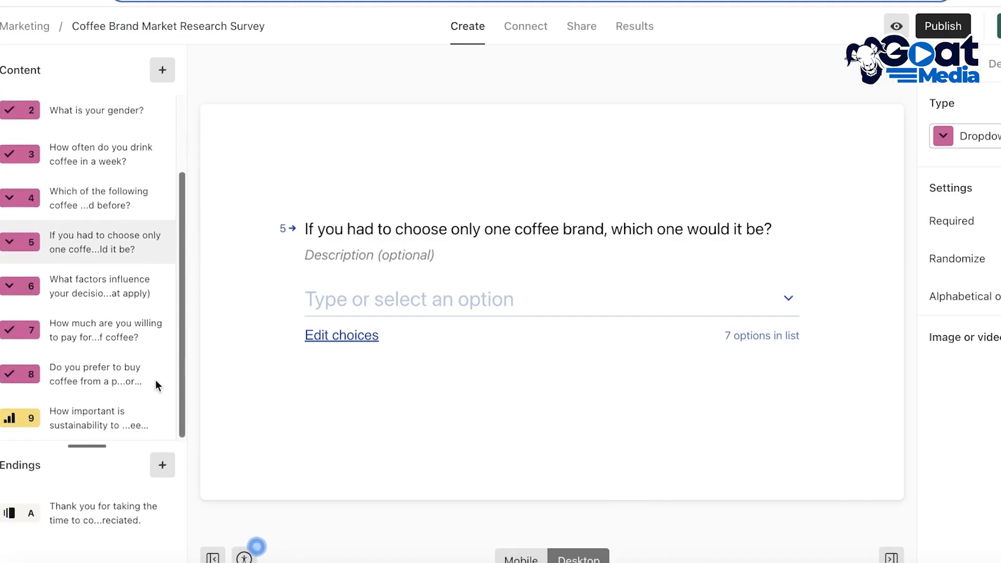
left_click(79, 418)
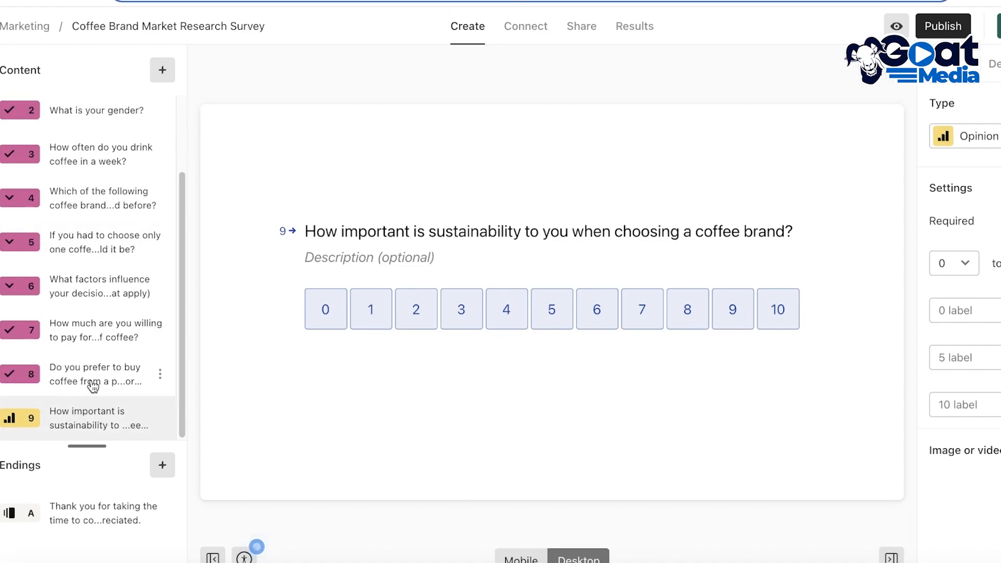
scroll(177, 292, "up", 2)
left_click(86, 206)
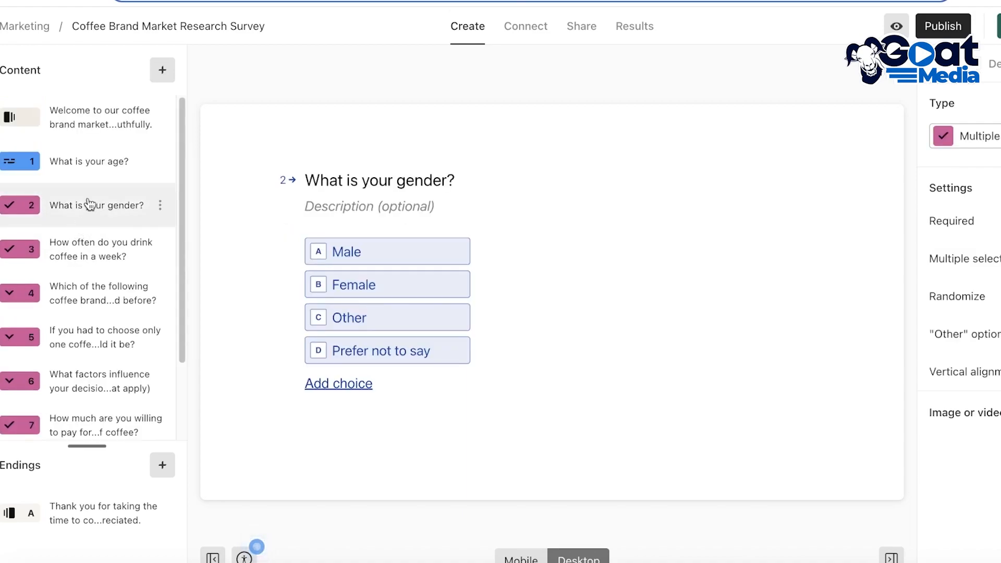
Return to the age question and view the question types available for it.
left_click(90, 179)
left_click(79, 233)
left_click(91, 180)
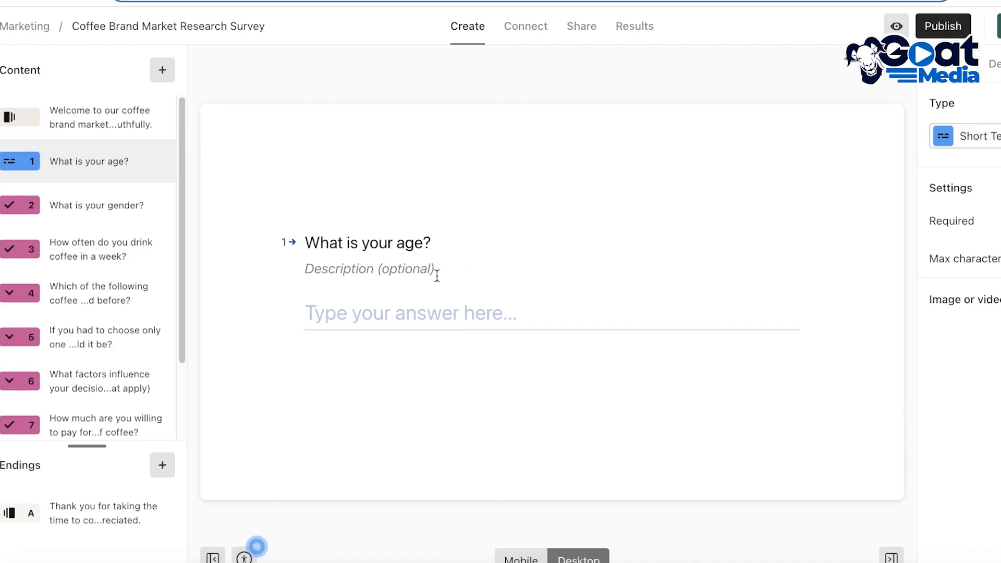
left_click(981, 136)
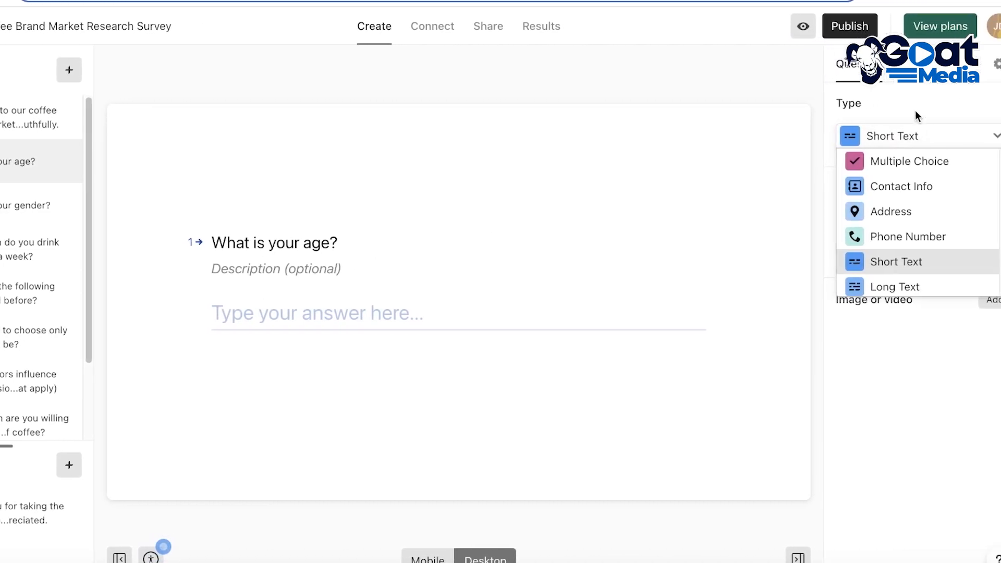
left_click(921, 92)
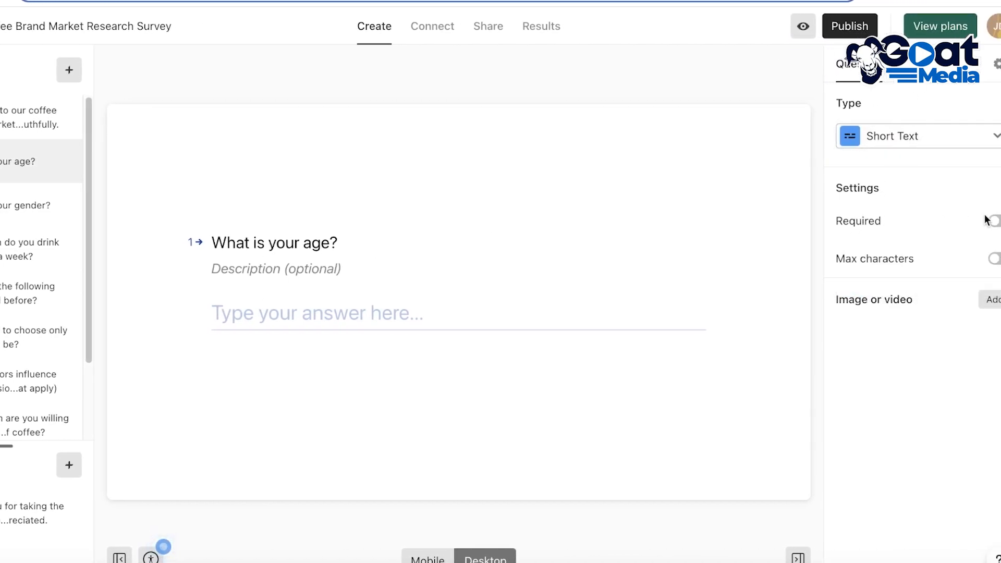
Examine the answer choices of the weekly coffee question and the question types it can use.
left_click(21, 249)
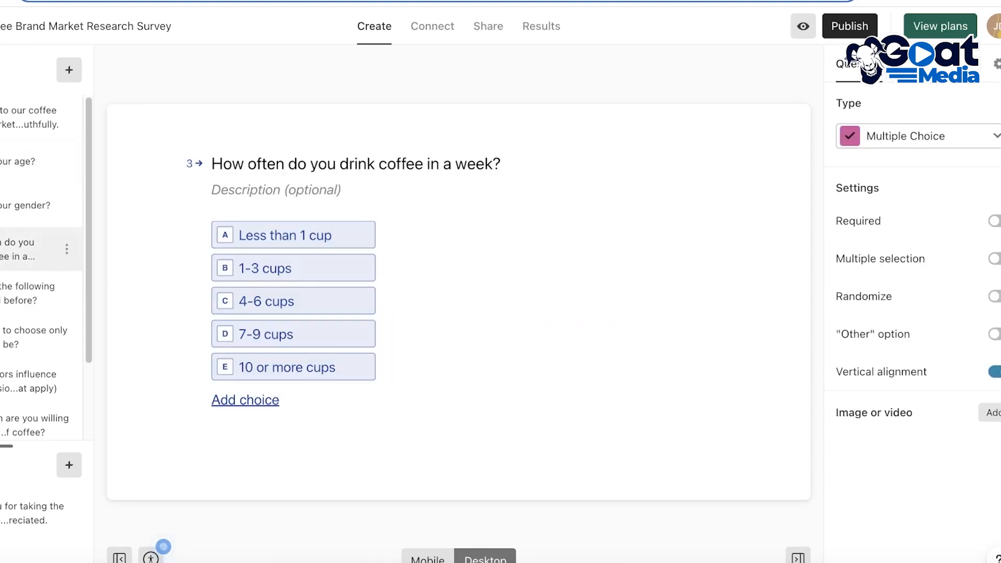
left_click(240, 246)
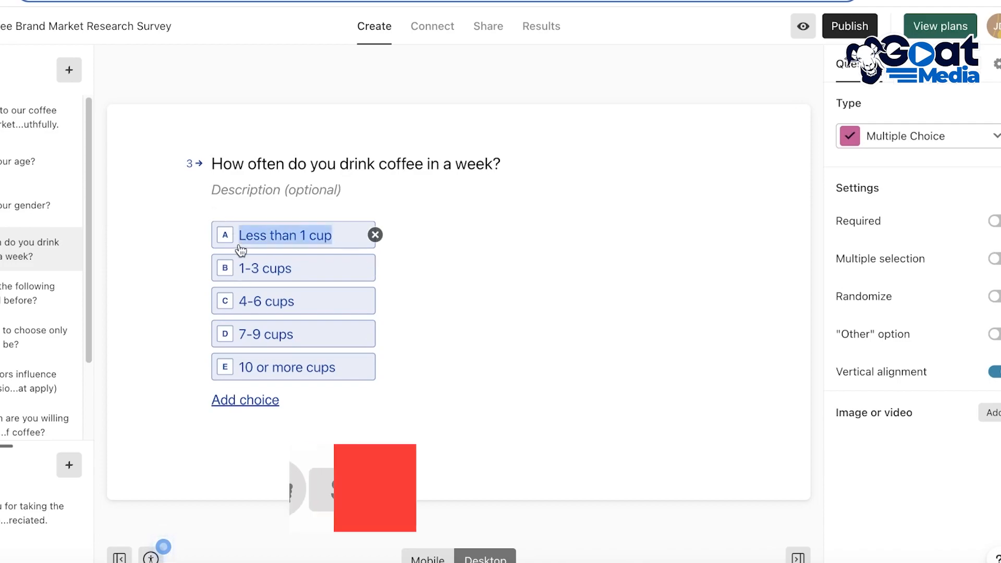
left_click(324, 264)
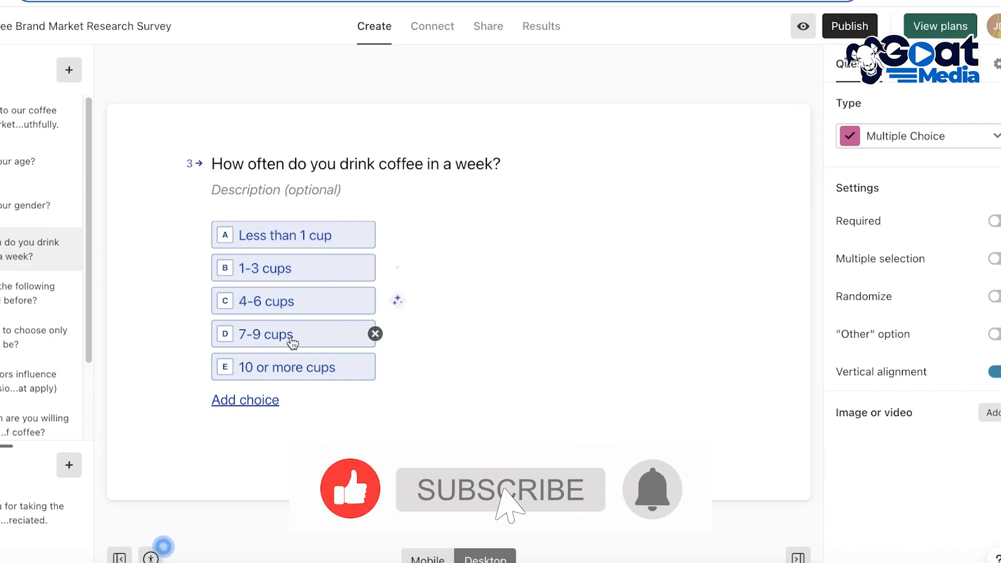
left_click(313, 334)
left_click(962, 143)
scroll(913, 206, "down", 5)
scroll(887, 230, "up", 5)
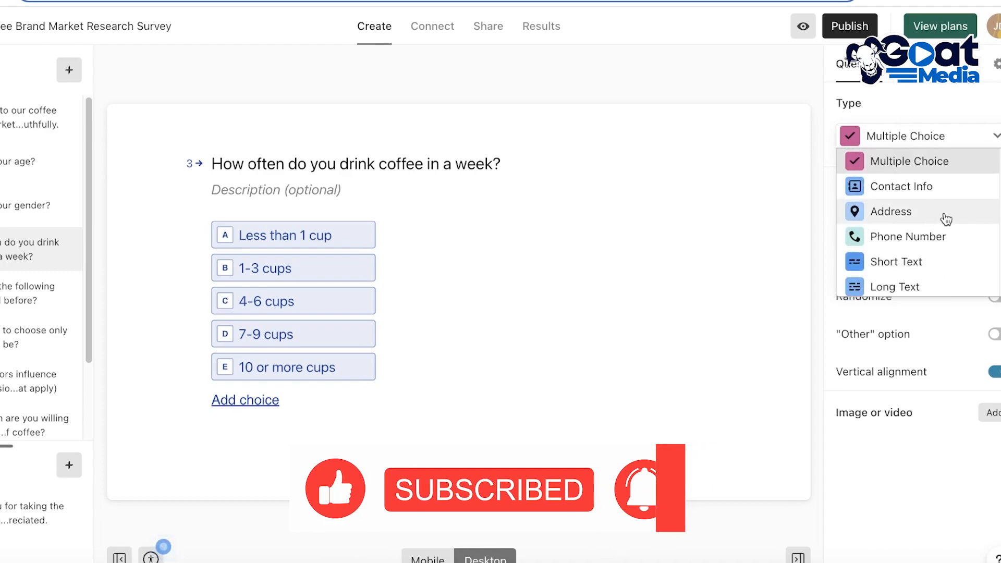
Change the weekly coffee question's type to Short Text.
left_click(953, 101)
left_click(938, 131)
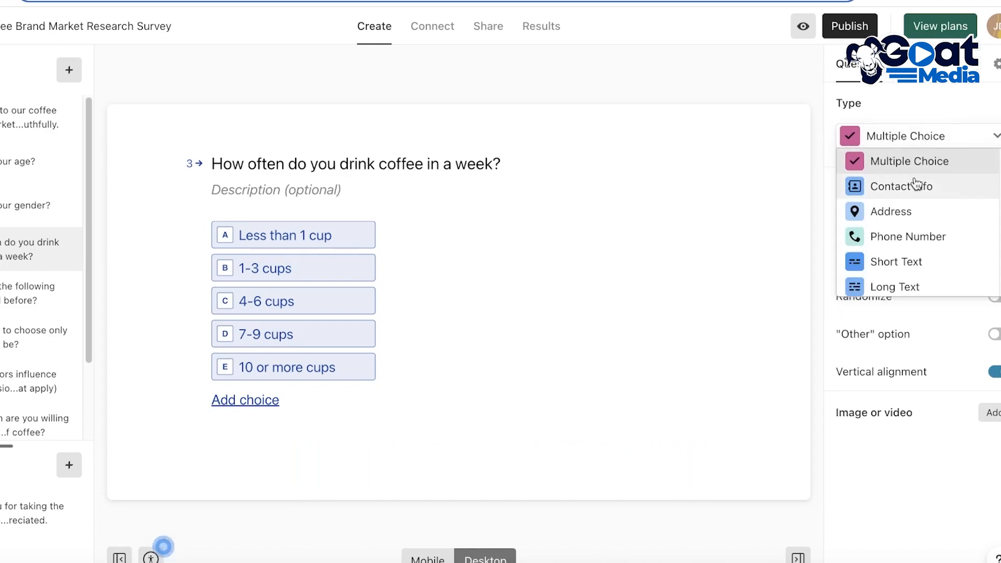
left_click(906, 267)
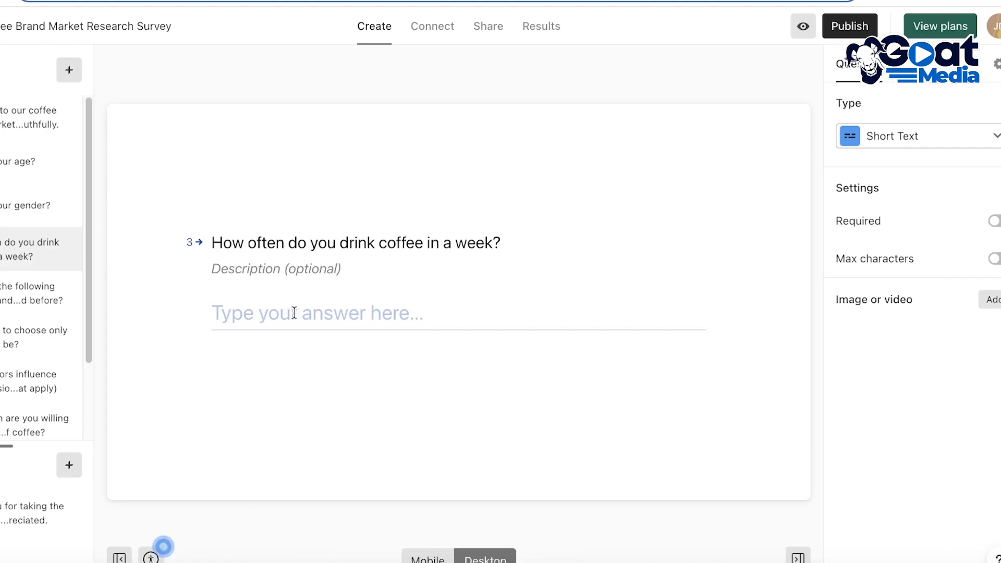
Look at the survey's design options, including the brand kit, own themes and the theme gallery.
left_click(933, 64)
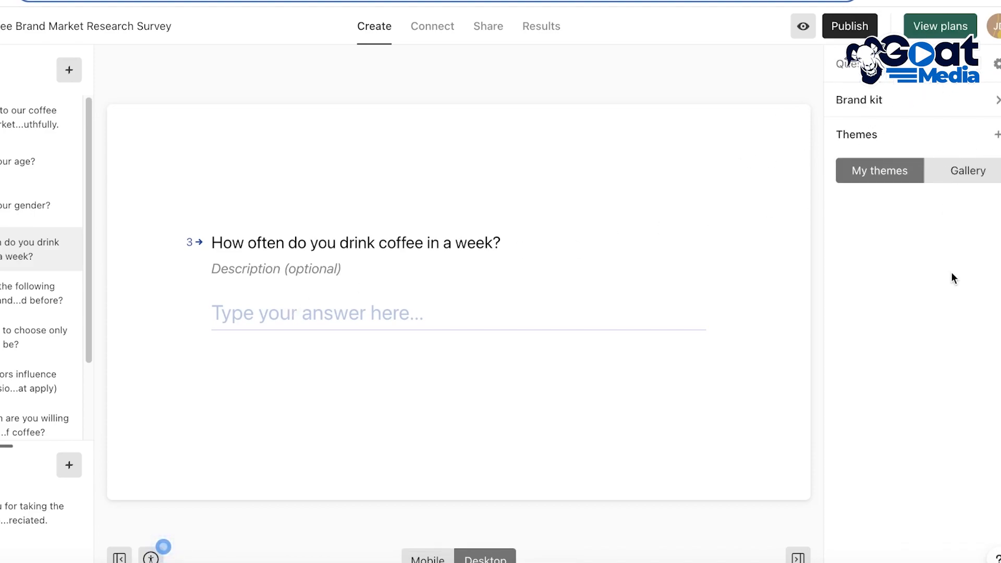
left_click(953, 178)
left_click(887, 150)
left_click(939, 168)
View the survey's logic map and the rule options of the weekly coffee question.
left_click(960, 63)
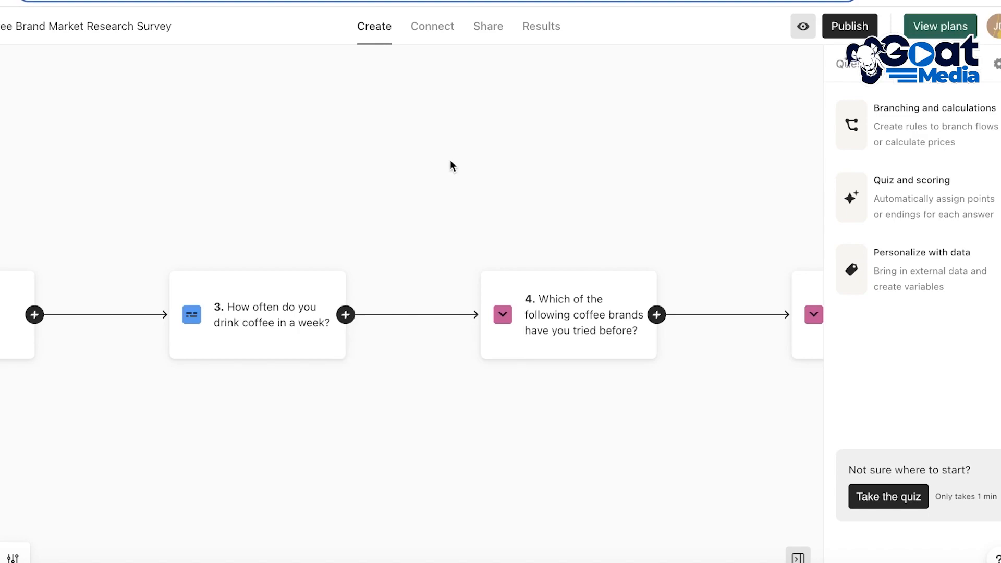
scroll(334, 329, "down", 3)
left_click_drag(384, 240, 501, 102)
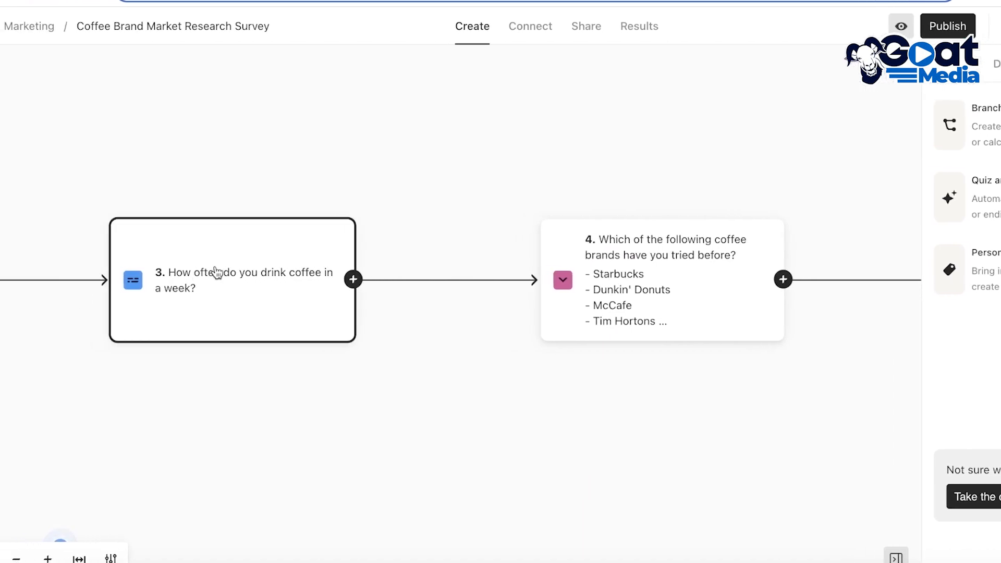
left_click(215, 272)
left_click(107, 120)
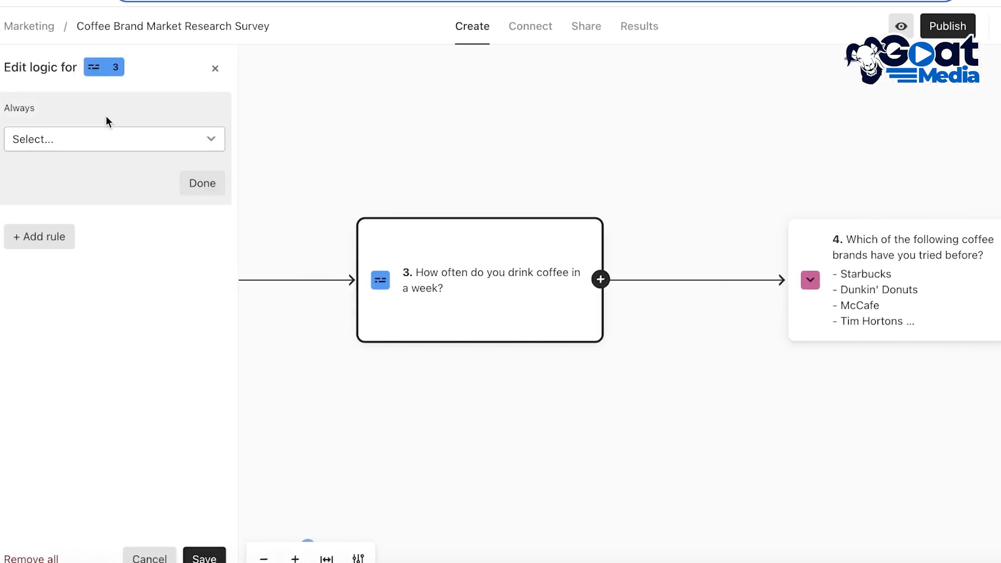
left_click(103, 142)
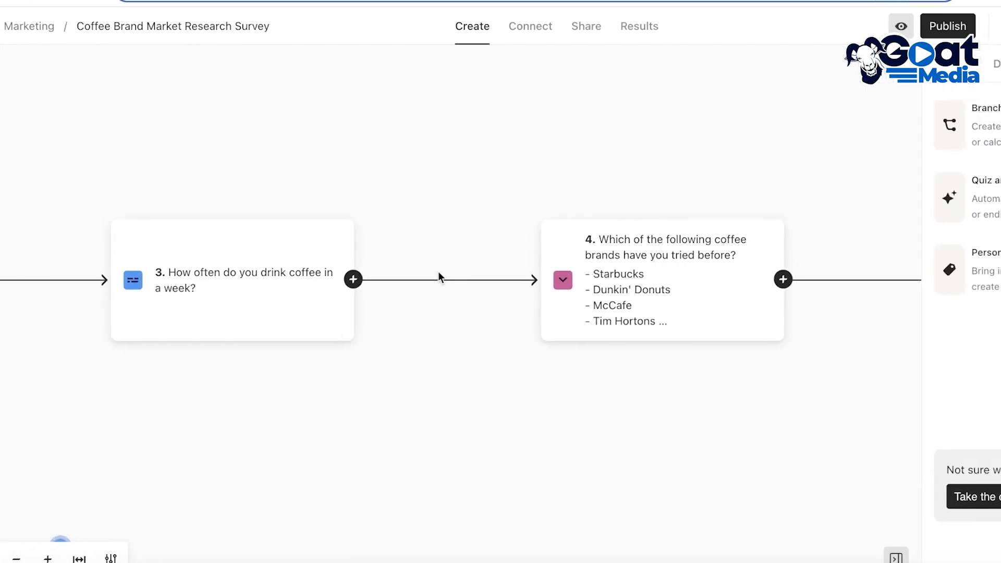
View the logic rules of the tried-brands question and the weekly coffee question, and close the logic editor.
left_click(604, 288)
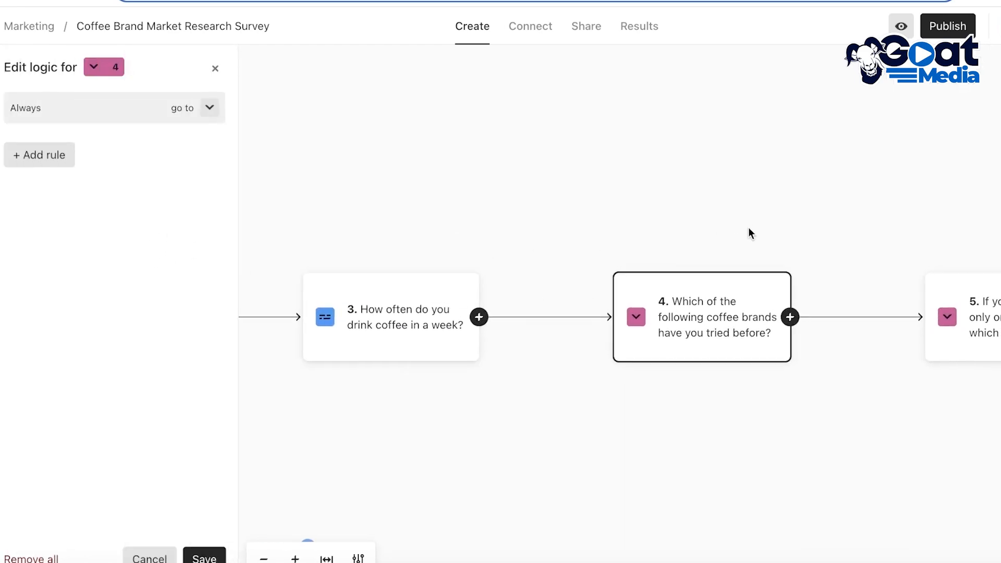
left_click(417, 323)
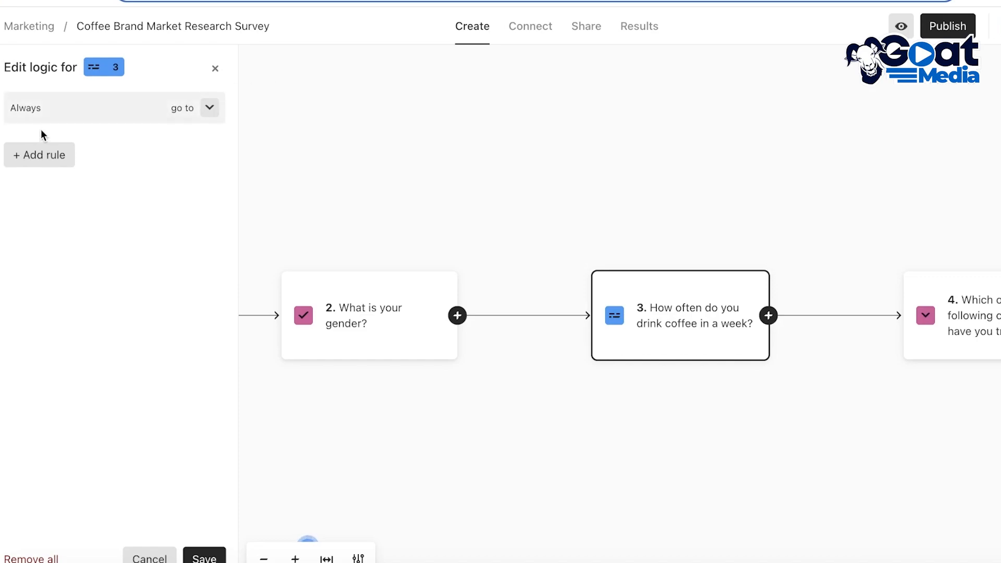
left_click(94, 112)
left_click(214, 67)
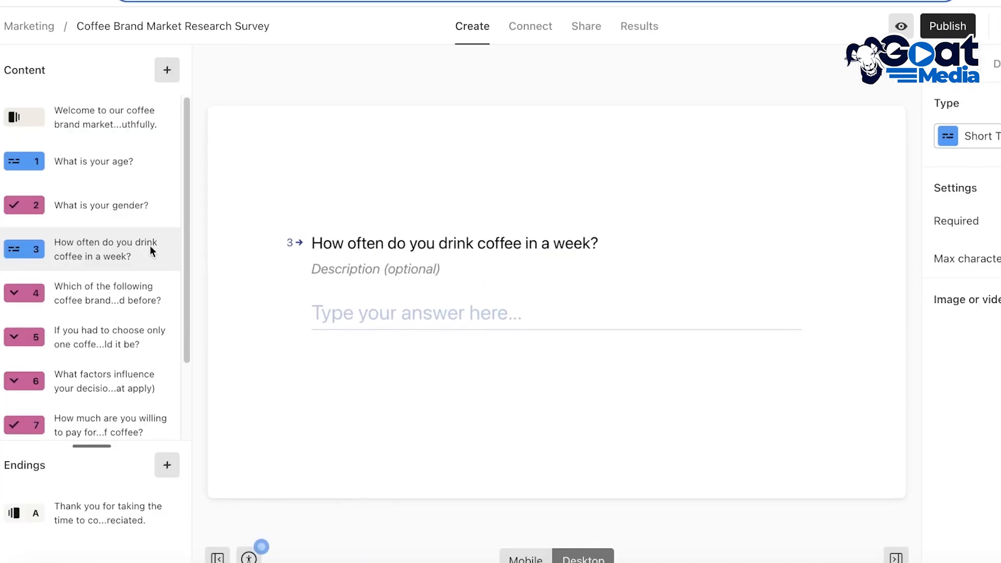
Change the weekly coffee question to Multiple Choice and give it the choices 0-5 and 6+.
left_click(983, 136)
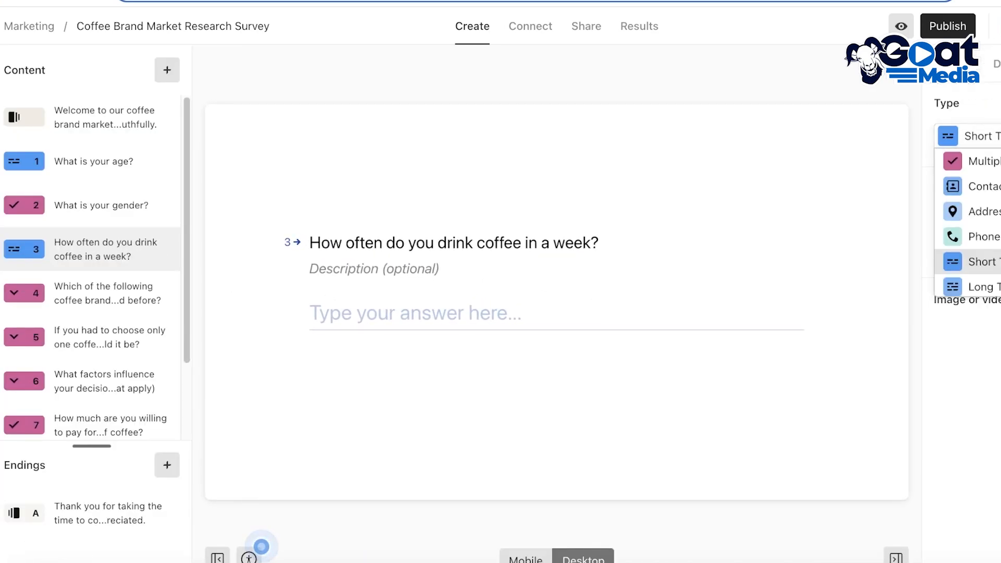
left_click(983, 161)
left_click(392, 293)
type("0-5")
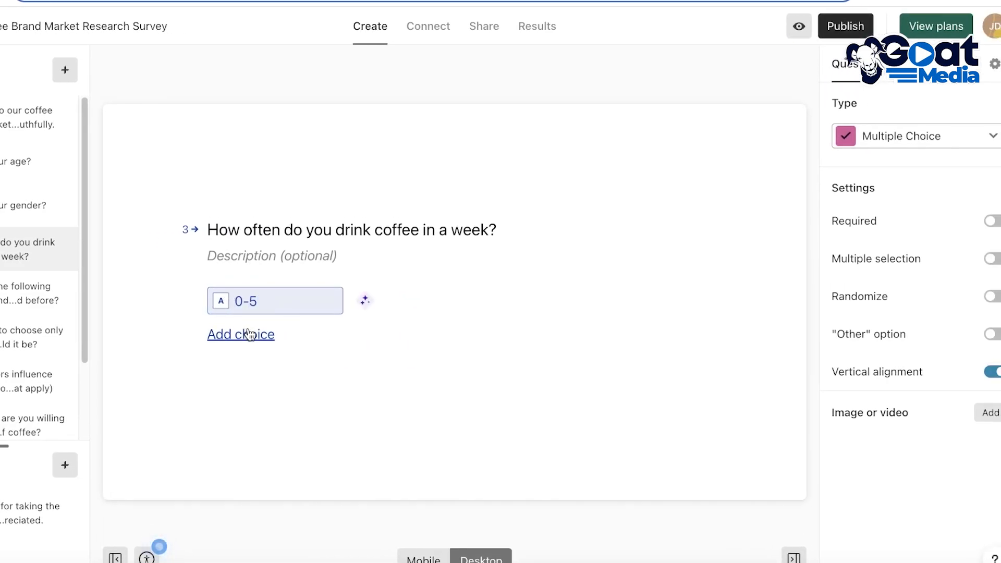
left_click(250, 334)
type("6+")
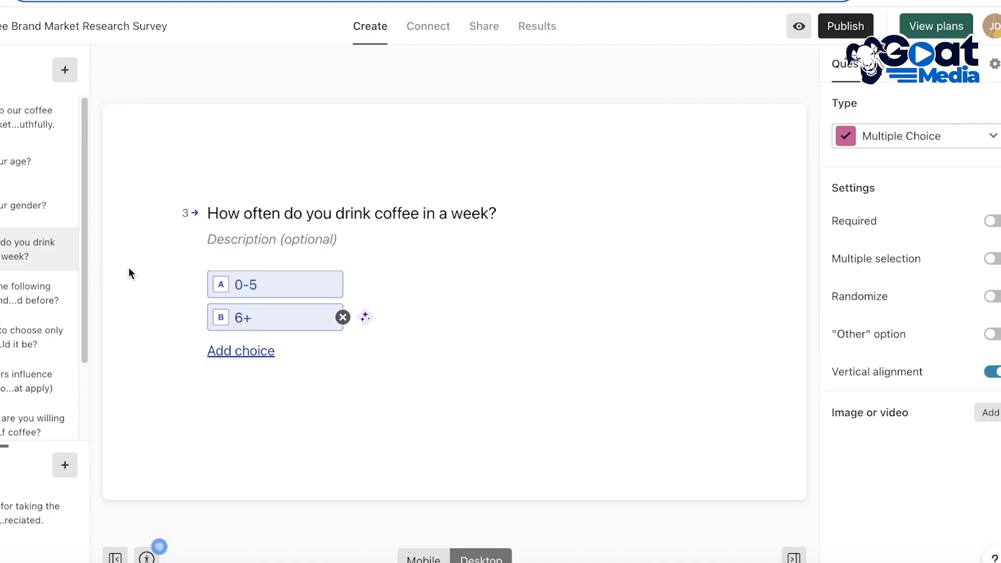
In the logic map, draw a jump from the weekly coffee question to question 7 about the price of a cup.
left_click(906, 64)
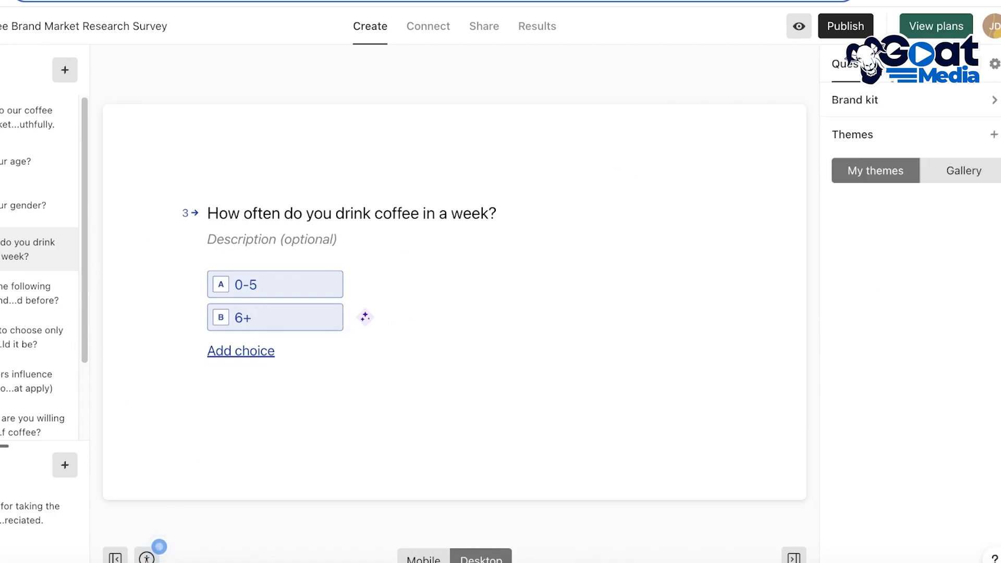
left_click(953, 64)
left_click_drag(341, 315, 441, 183)
left_click_drag(347, 315, 258, 107)
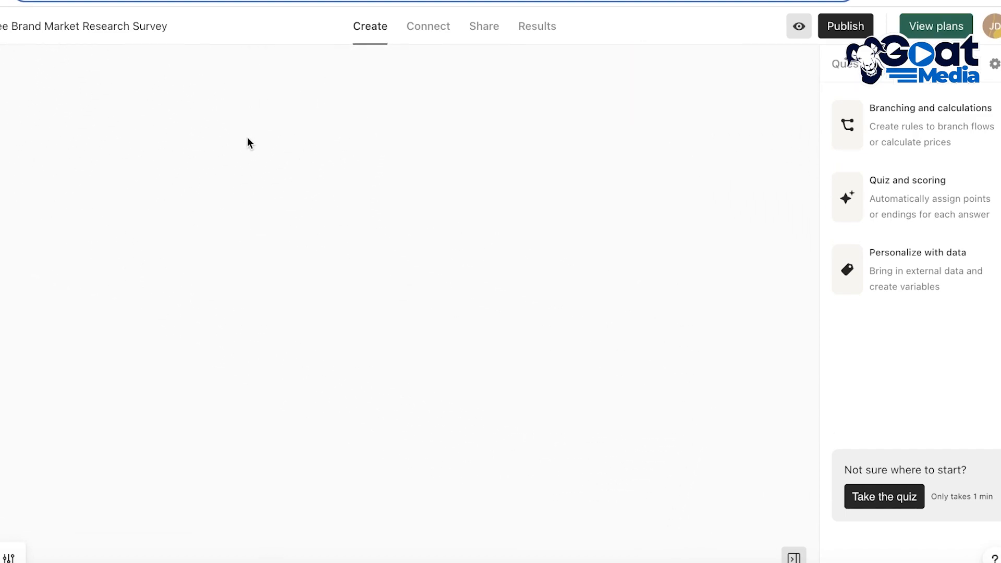
scroll(616, 266, "up", 3)
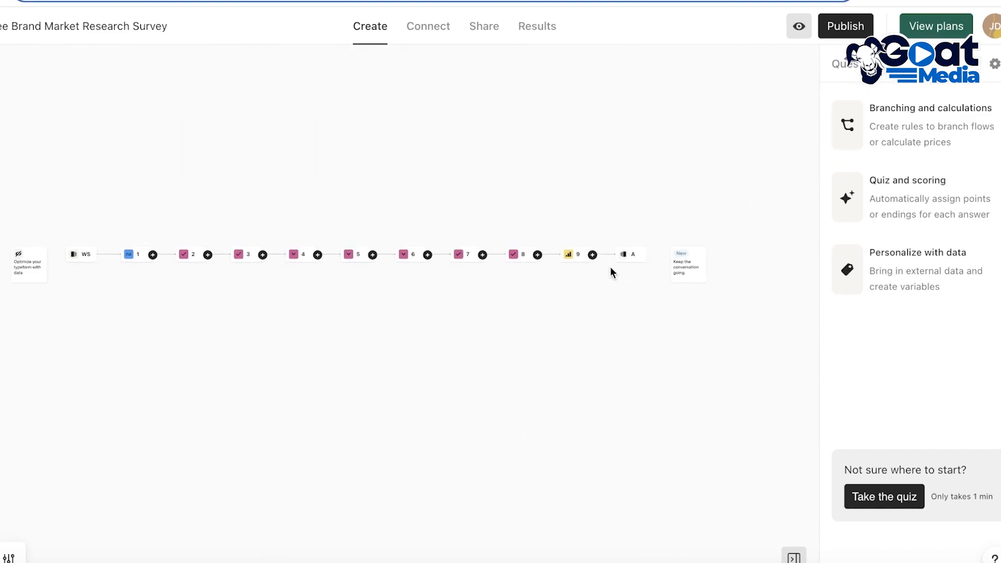
left_click_drag(116, 287, 141, 337)
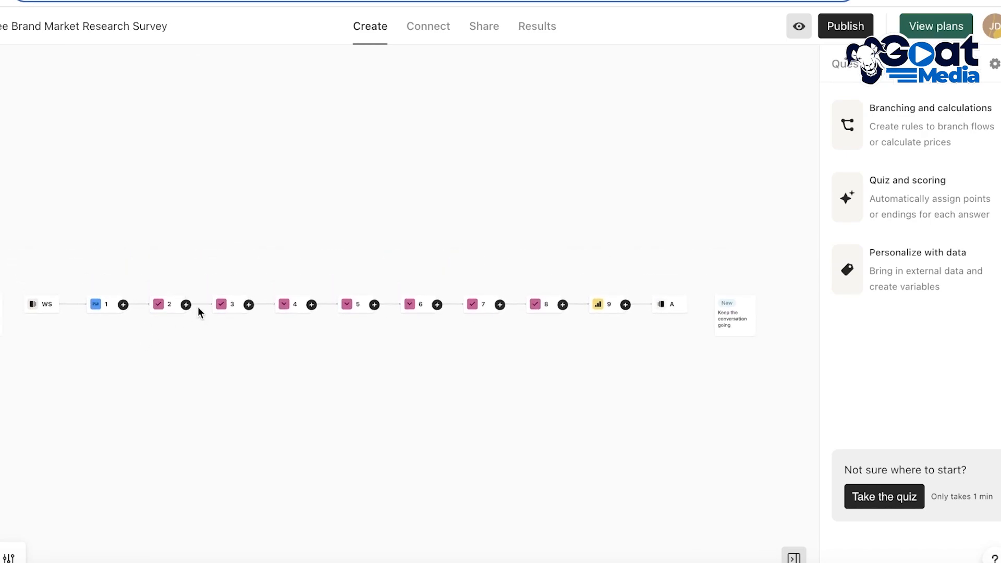
left_click_drag(263, 283, 489, 275)
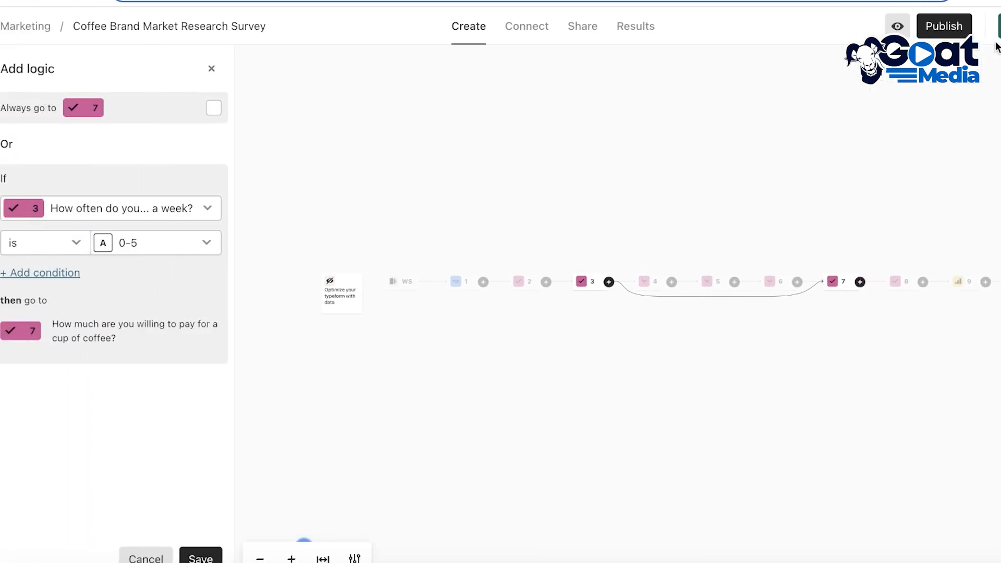
Choose 0-5 as the answer that triggers the jump to question 7, and discard the rule.
left_click(154, 251)
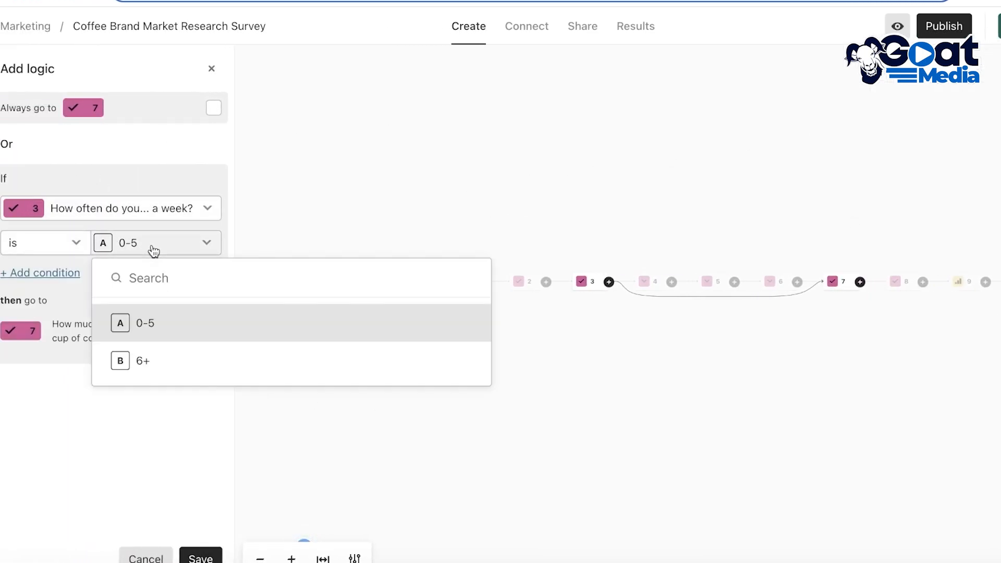
left_click(145, 334)
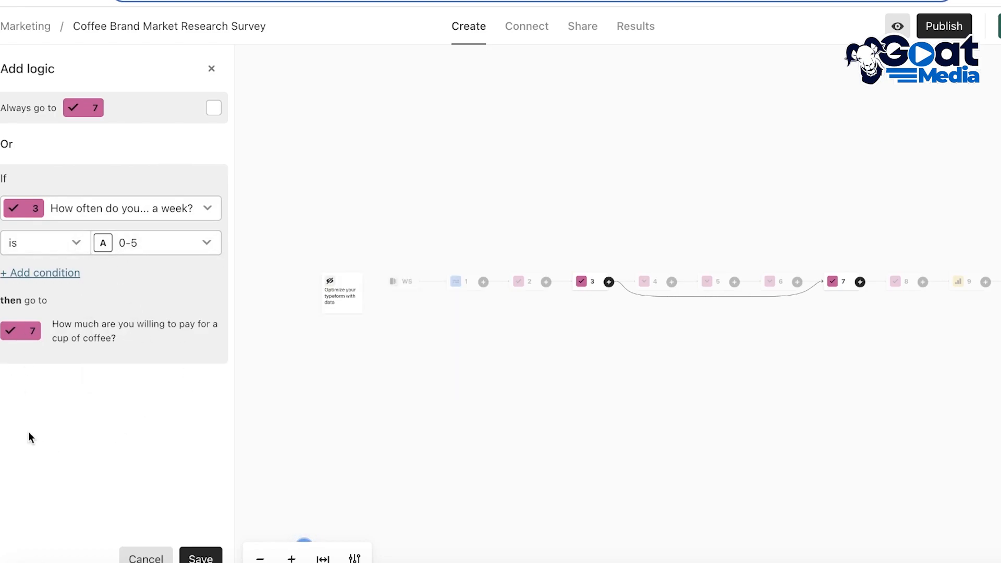
left_click(142, 560)
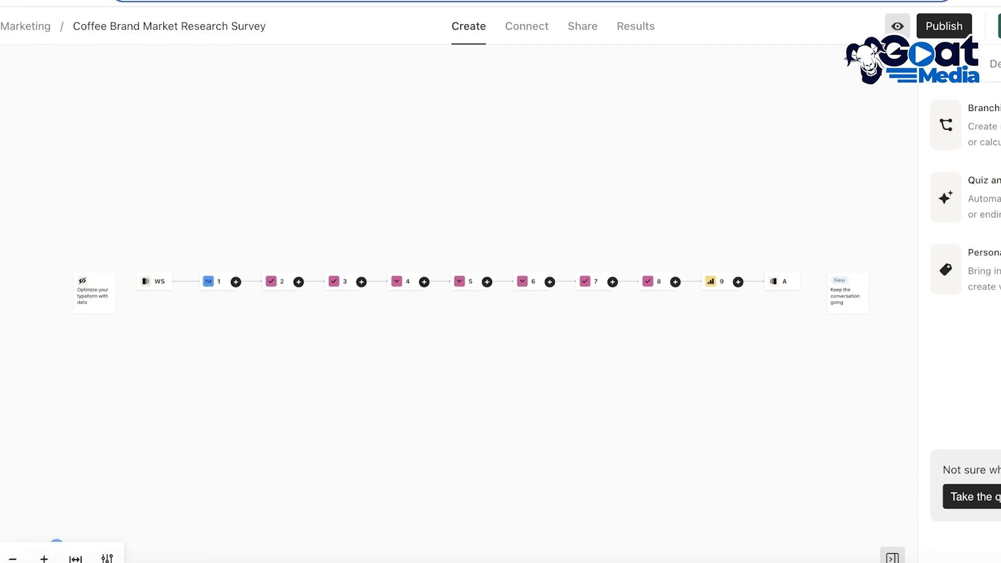
Return to the Marketing workspace and start a new form from scratch.
left_click(951, 64)
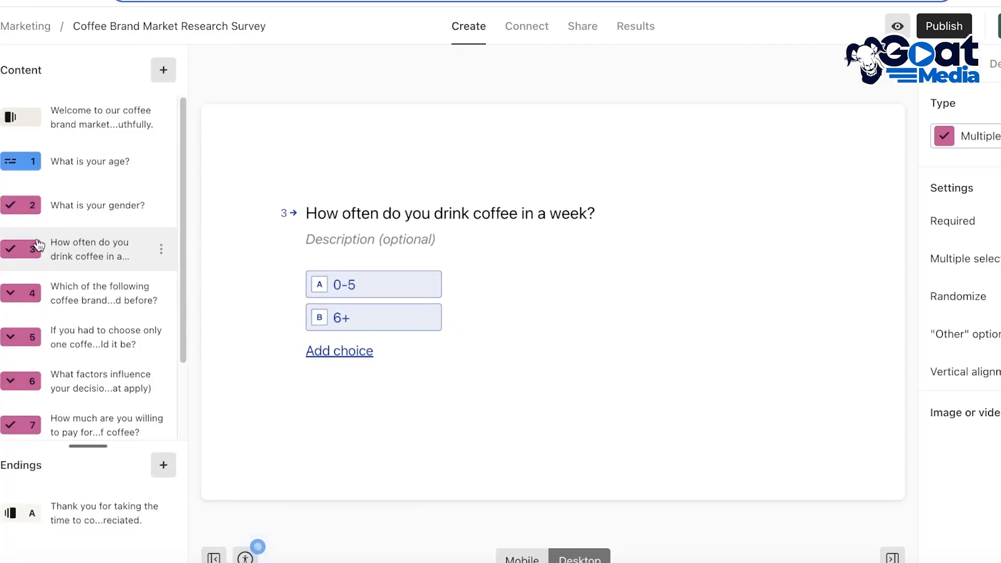
left_click(36, 28)
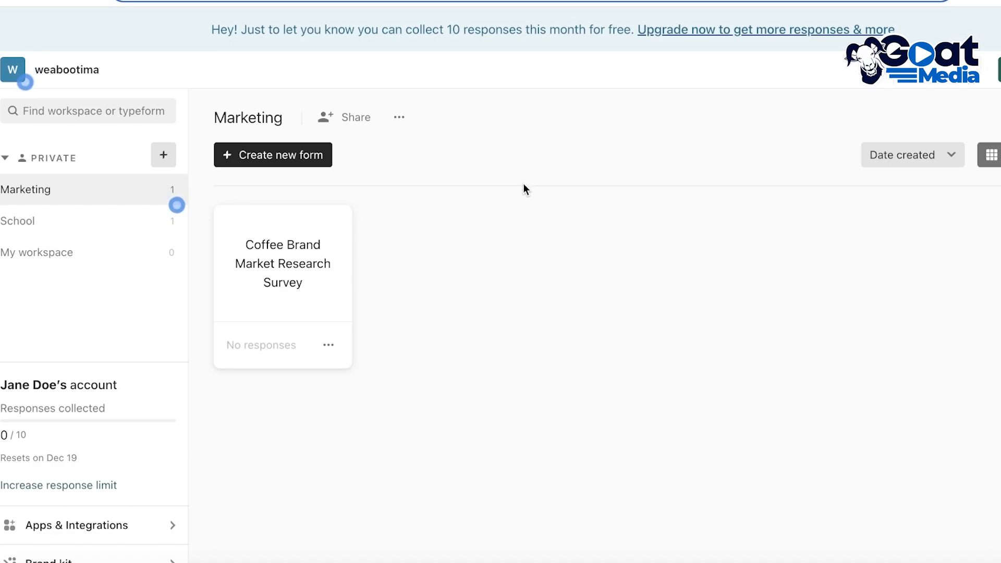
left_click(278, 160)
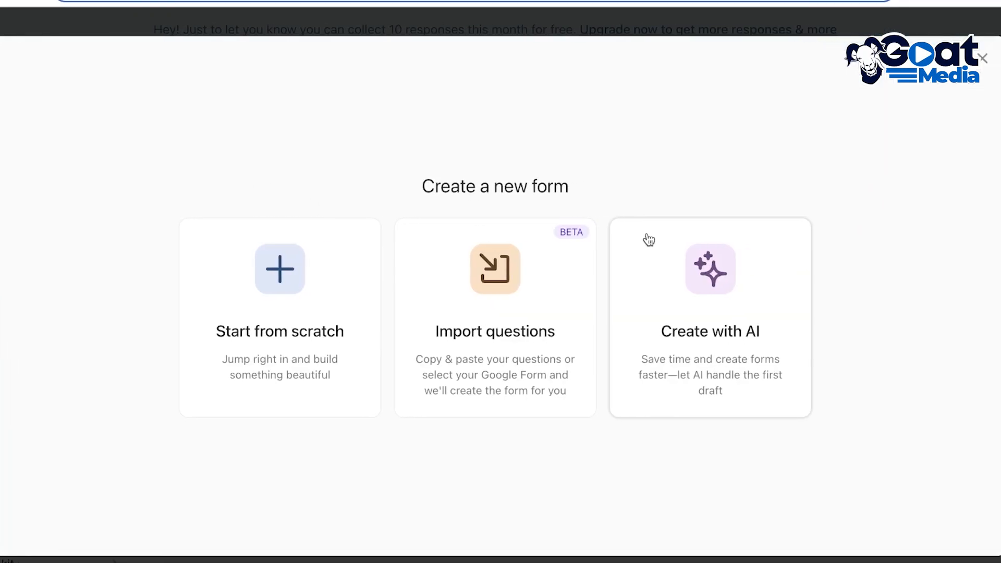
left_click(279, 295)
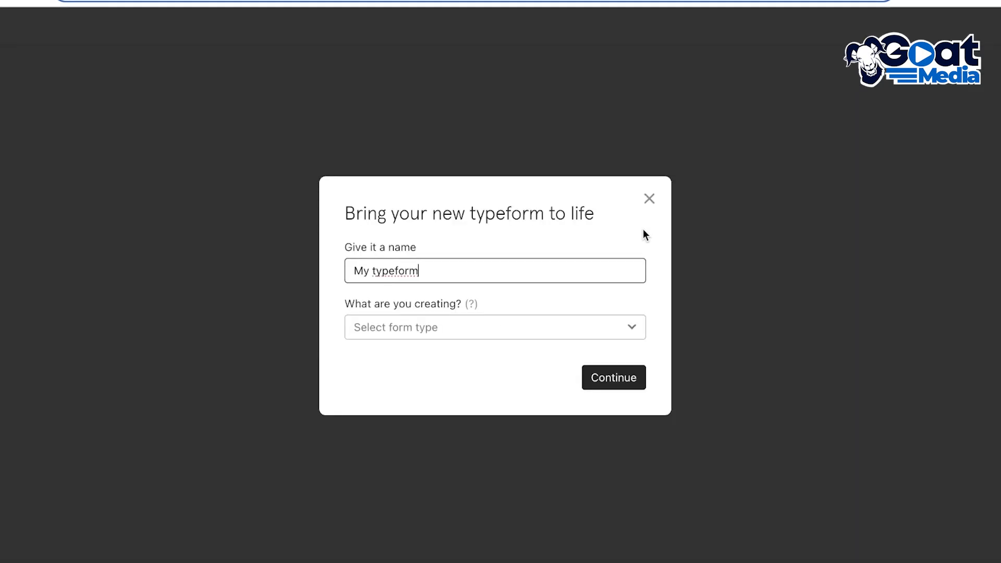
Name the new form Sample.
triple_click(518, 273)
key("BackSpace")
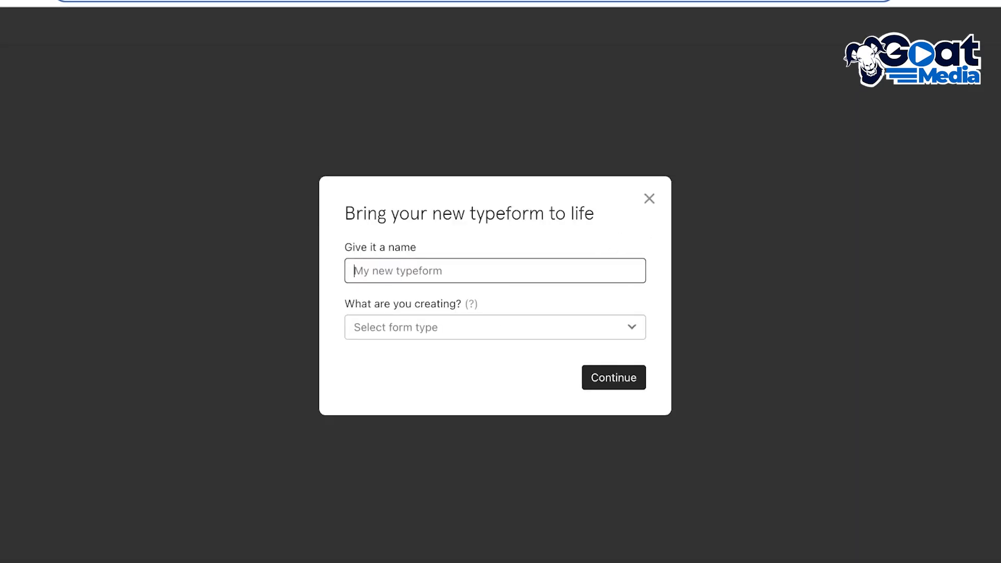
type("Fu")
key("BackSpace")
type("Sample")
Set the form type to Contact form and continue to the form editor.
left_click(488, 327)
scroll(454, 430, "down", 1)
scroll(454, 430, "down", 3)
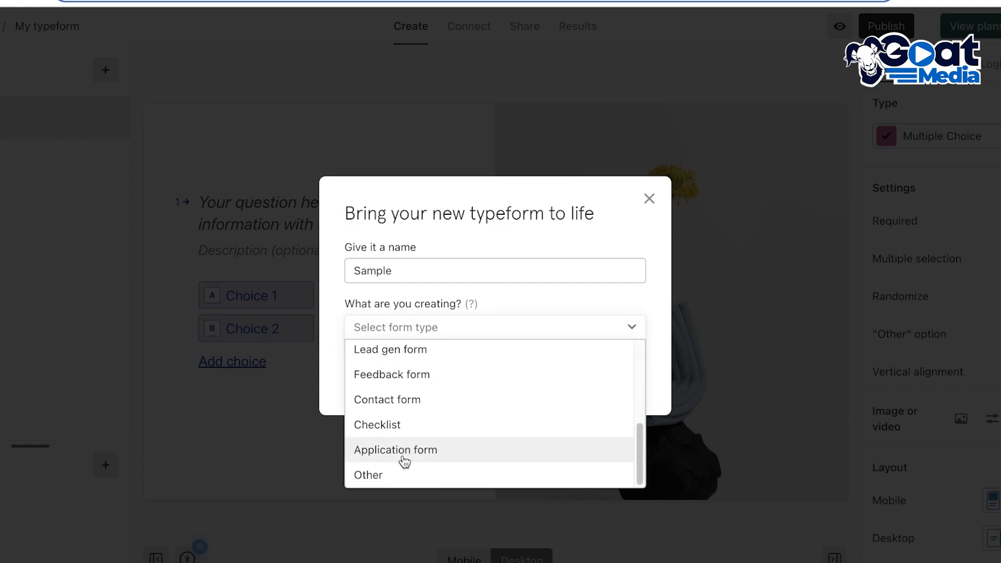
scroll(404, 404, "up", 1)
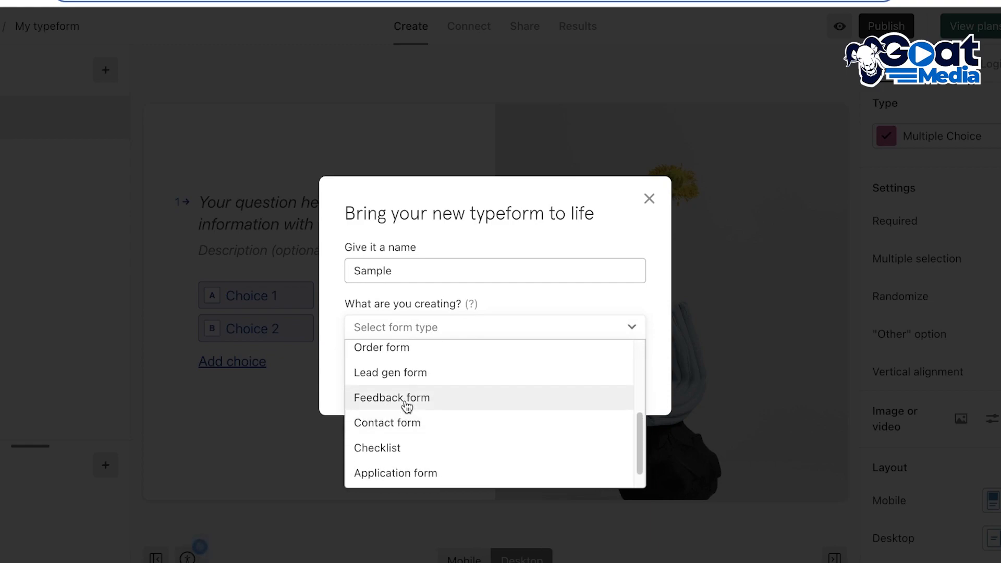
scroll(403, 407, "up", 3)
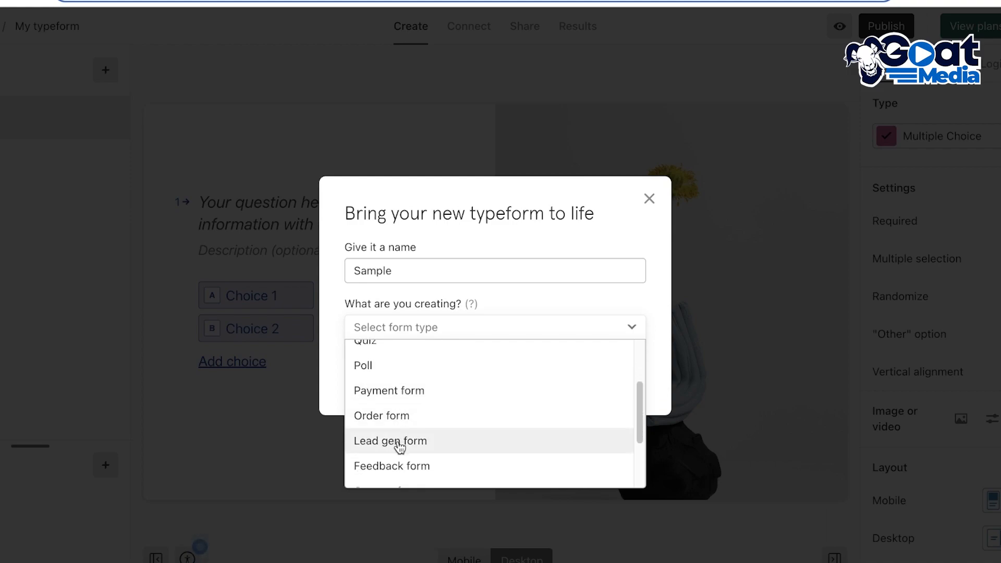
scroll(405, 423, "up", 1)
scroll(404, 417, "up", 1)
scroll(397, 396, "up", 1)
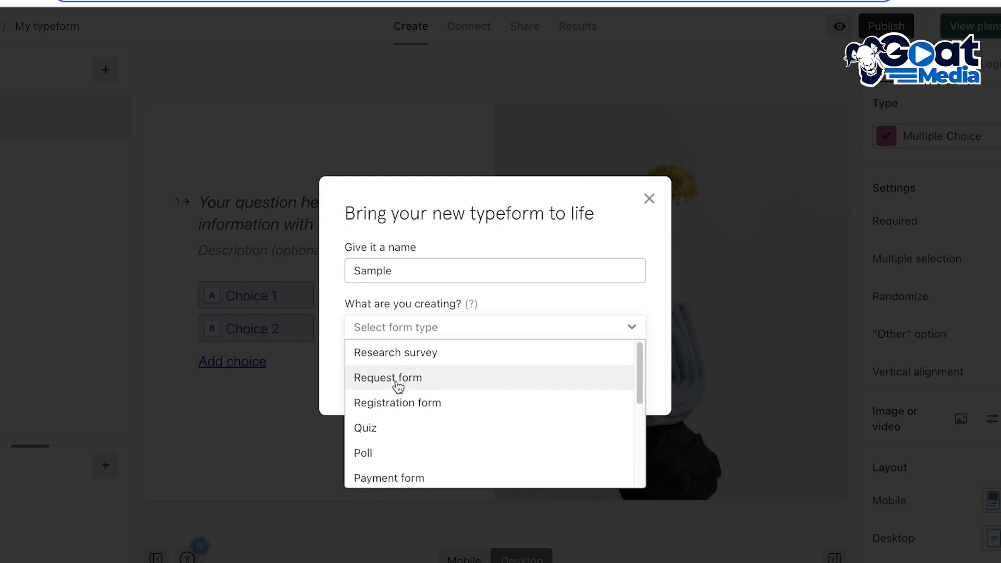
scroll(397, 412, "down", 1)
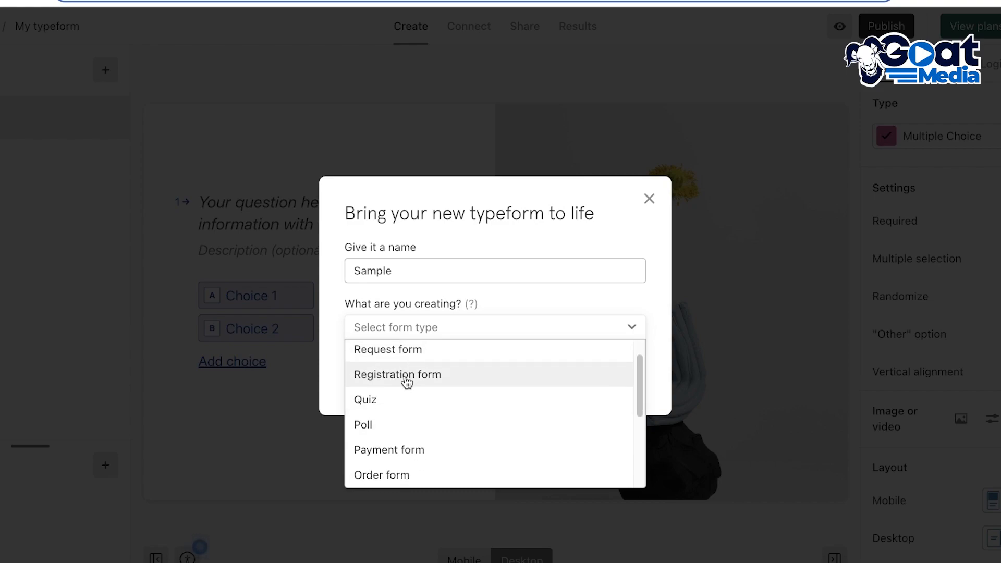
left_click(419, 399)
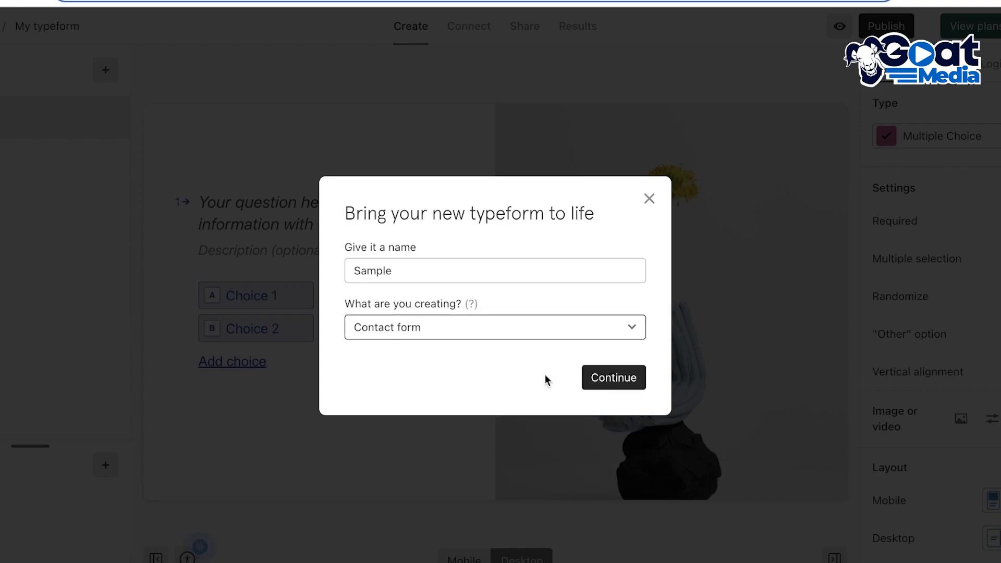
left_click(632, 377)
Enter "What is your Name" as the text of the first question.
left_click(275, 208)
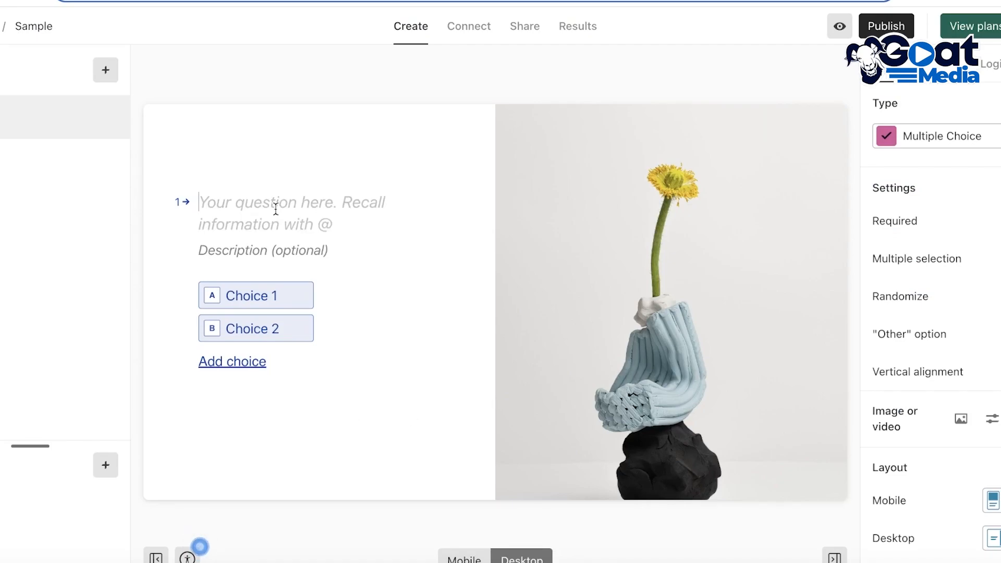
type("G")
key("BackSpace")
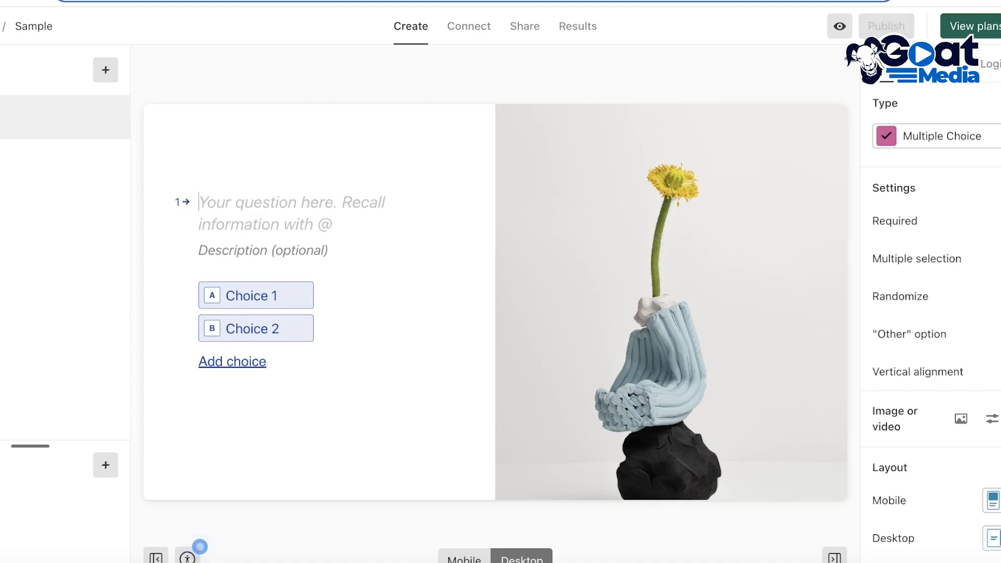
type("What is your Name")
key("BackSpace")
type("r Name")
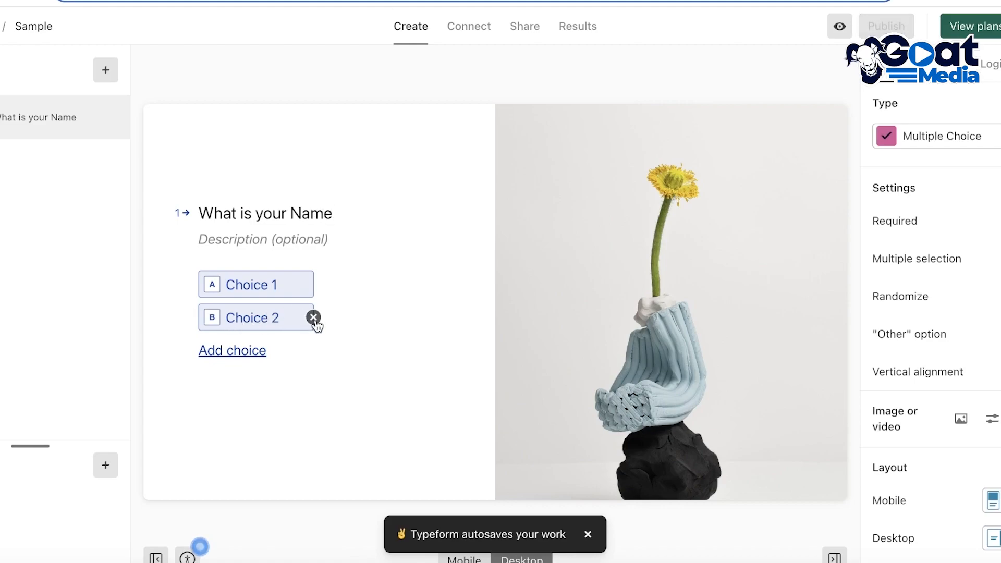
Remove the second choice from the name question and change its question type to Short Text.
left_click(313, 318)
left_click(302, 297)
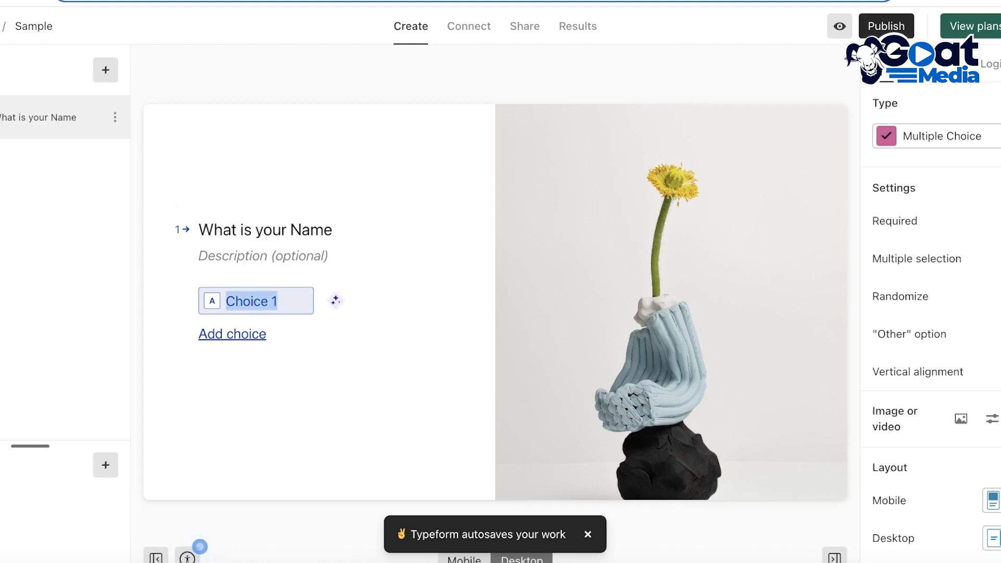
left_click(893, 142)
scroll(907, 209, "down", 3)
scroll(918, 203, "up", 2)
left_click(921, 163)
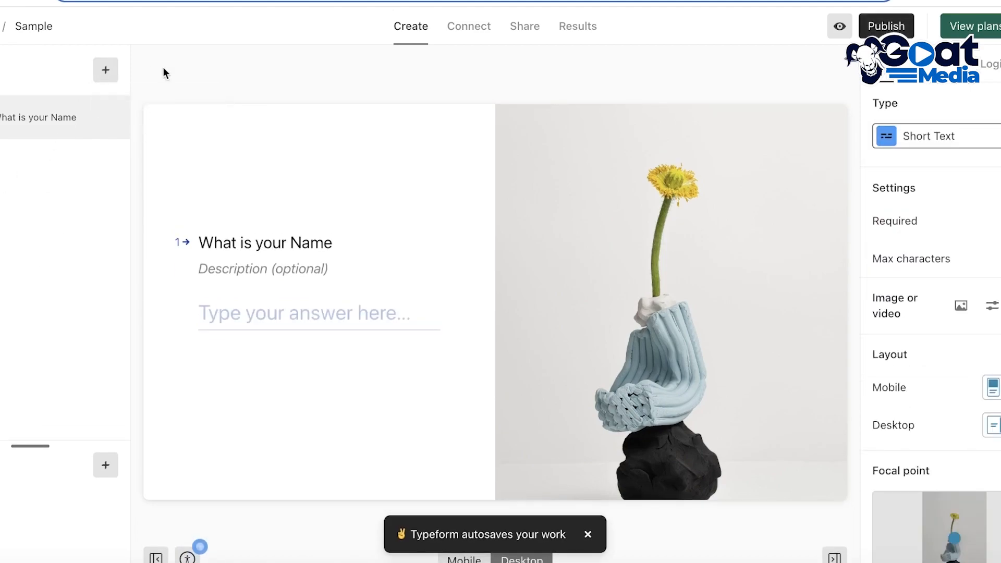
Add a second question of type Short Text to the form.
left_click(109, 74)
key("Down")
key("Down")
key("Down")
key("Down")
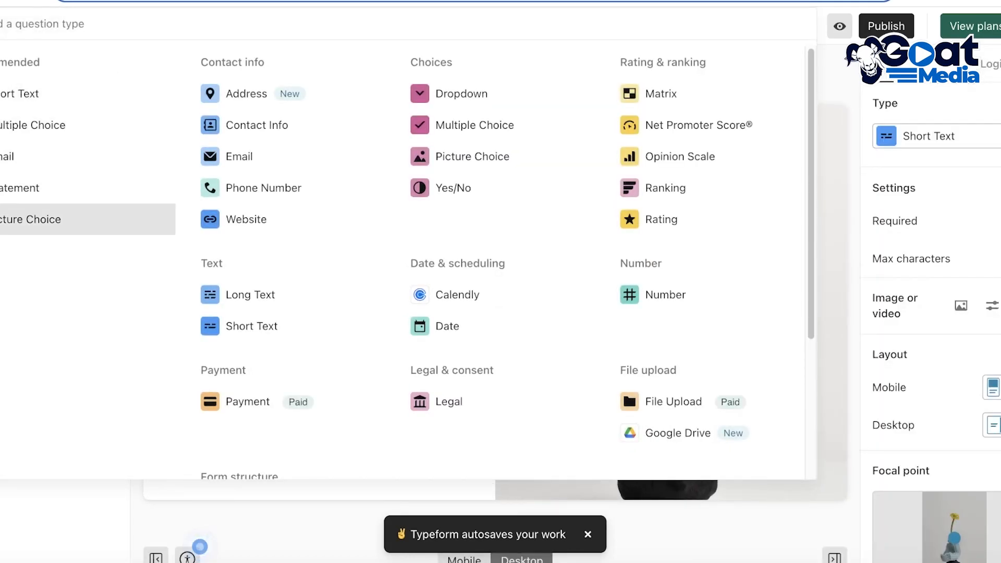
left_click(20, 99)
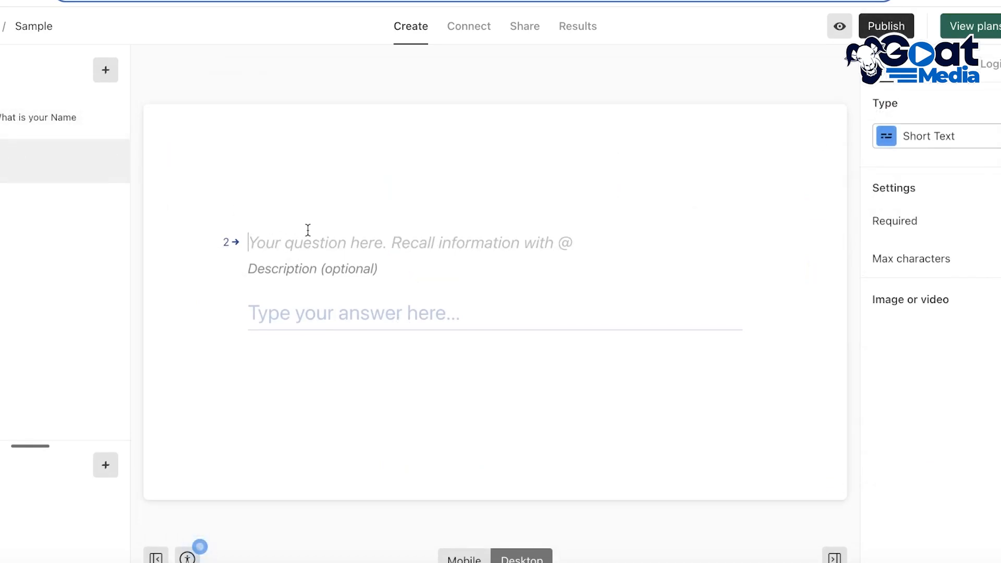
Enter "What is your email address?" as the text of the second question.
type("Whats i")
key("BackSpace")
key("BackSpace")
key("BackSpace")
type("is your email address?")
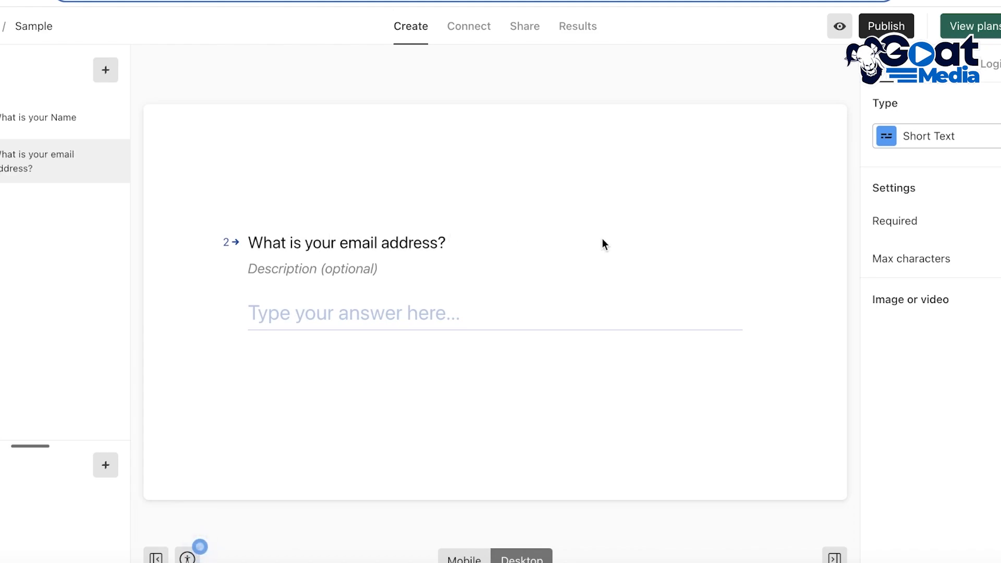
Change the type of the email address question to Email.
left_click(977, 136)
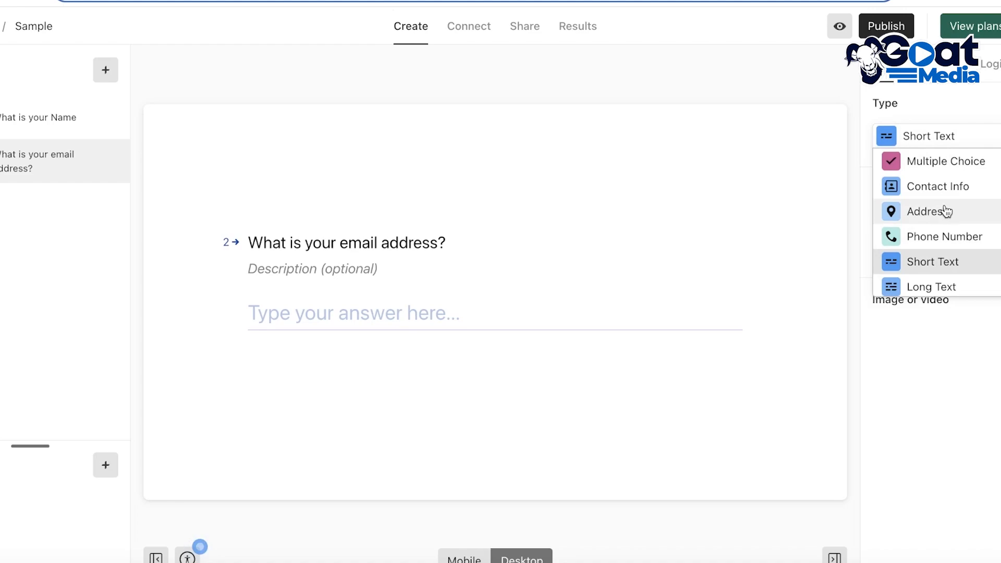
scroll(948, 224, "down", 3)
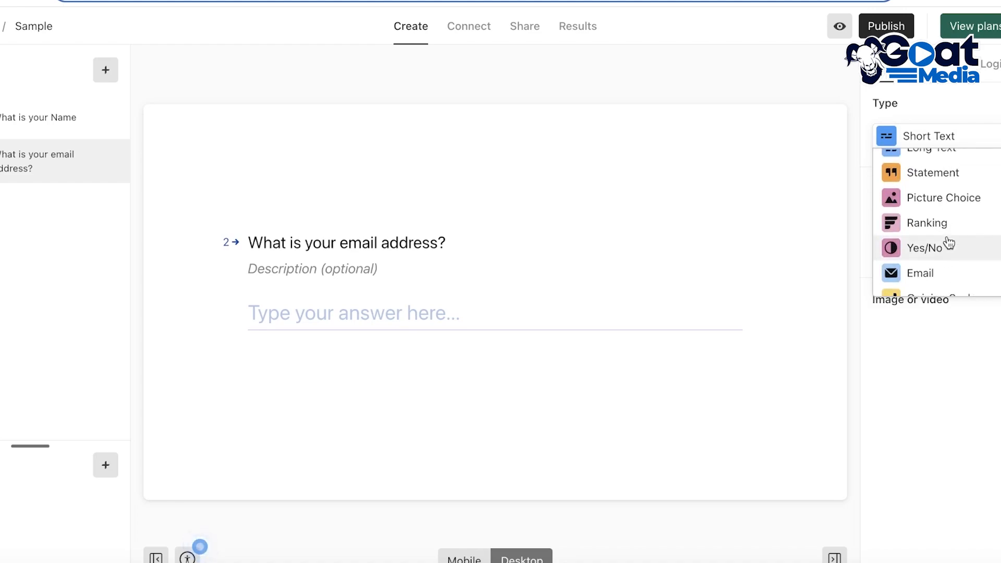
left_click(928, 271)
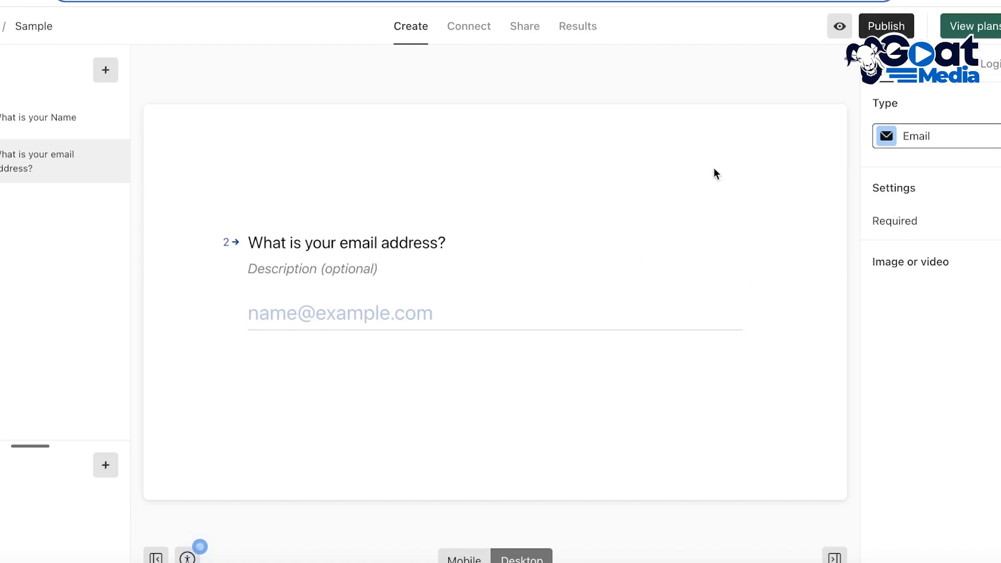
Add a Calendly question after the email address question, cancelling out of the Calendly authentication setup.
left_click(106, 70)
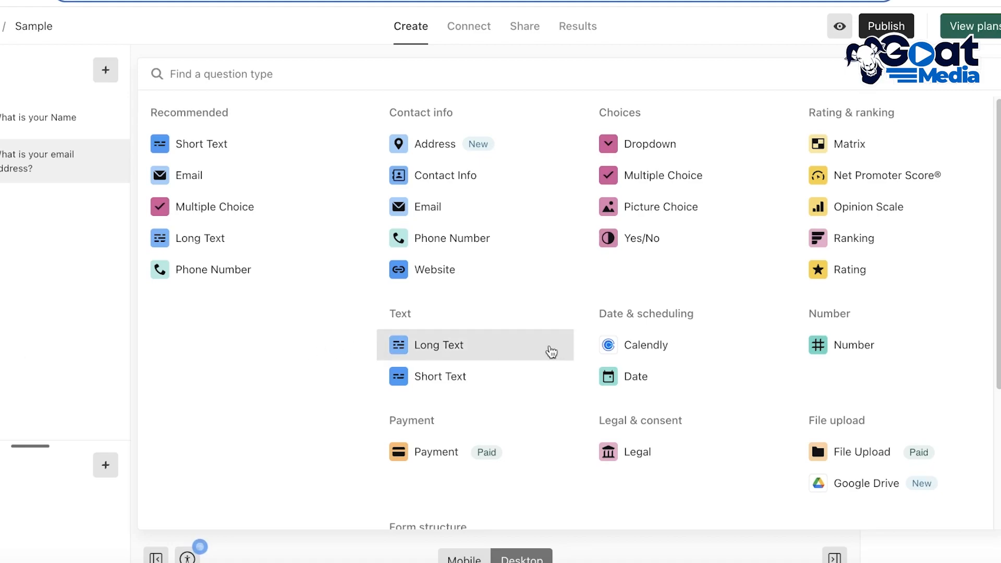
left_click(658, 359)
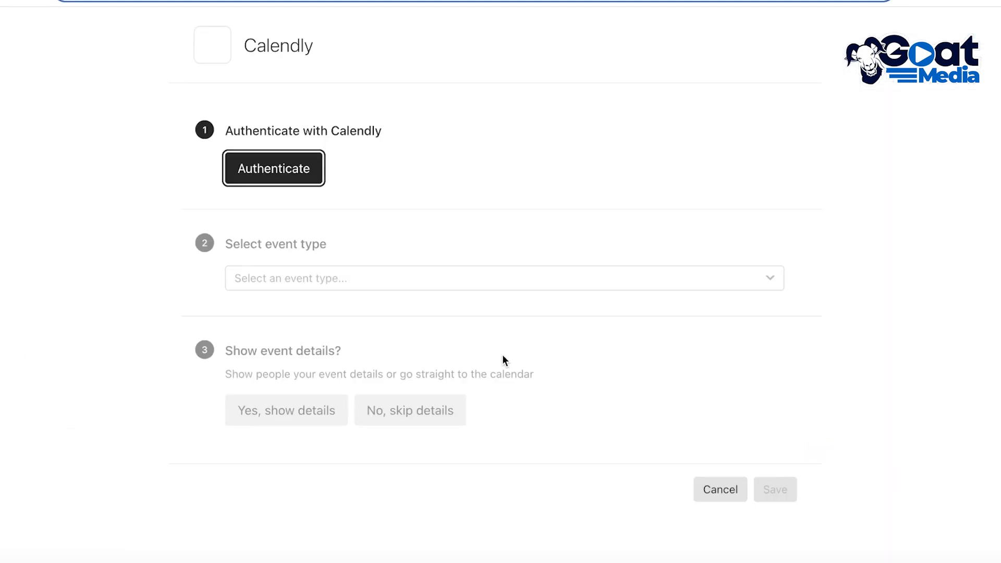
left_click(269, 187)
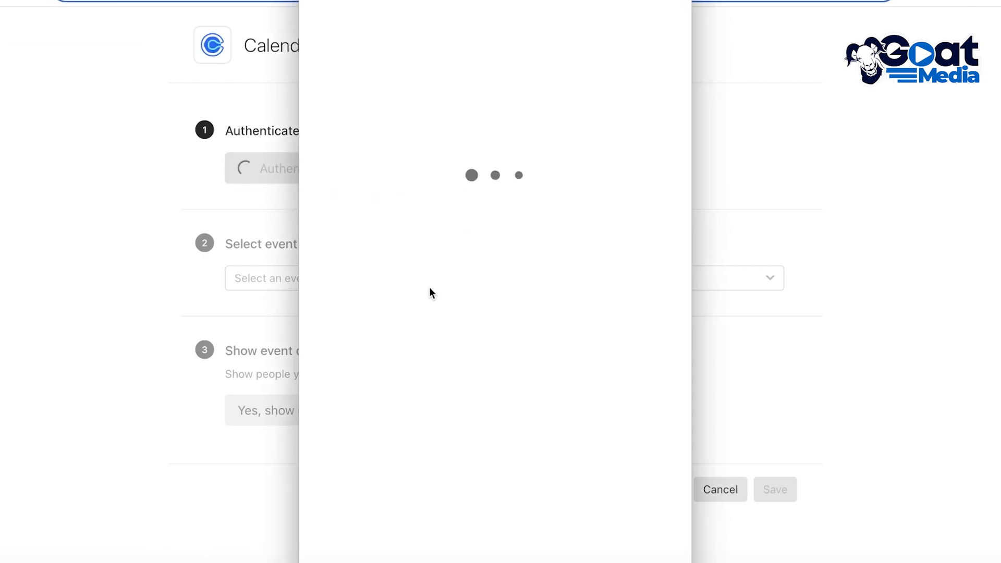
key("super+w")
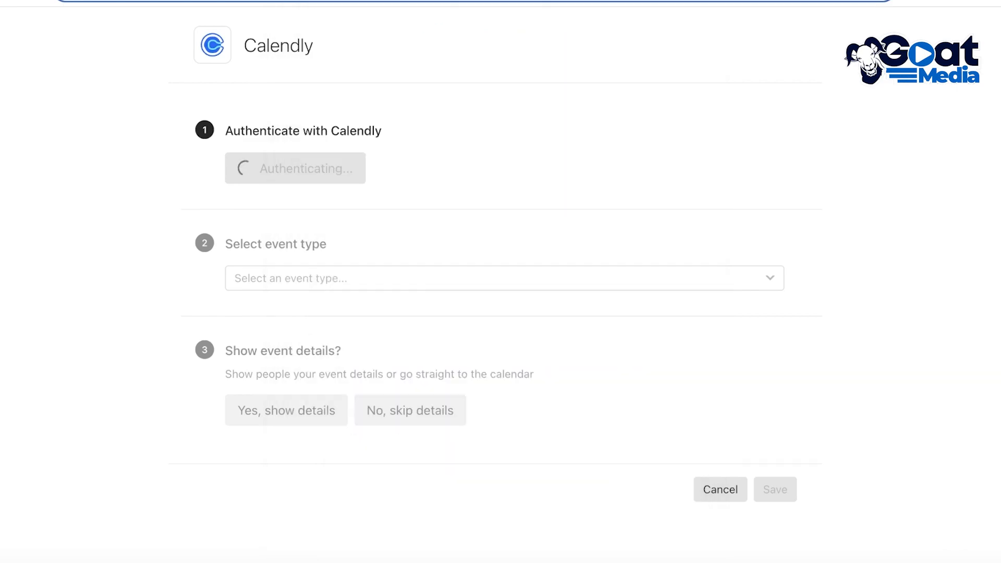
left_click(730, 486)
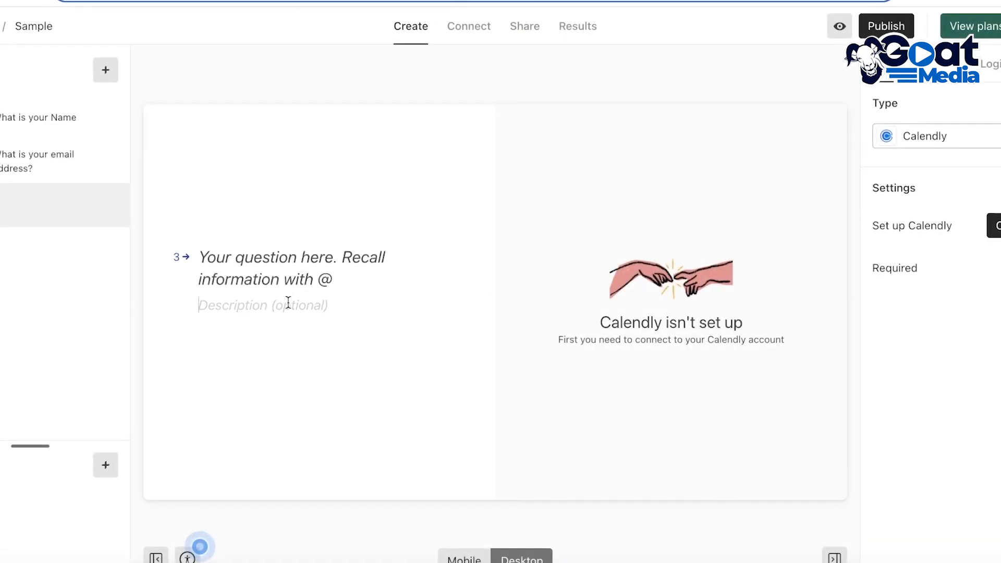
left_click(346, 262)
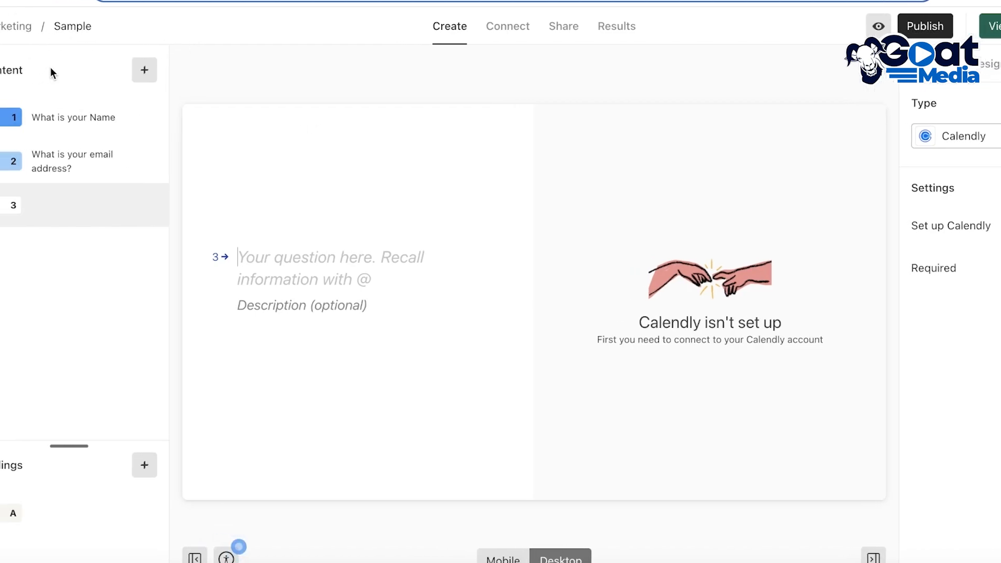
Open the personal settings page of the account.
left_click(1000, 26)
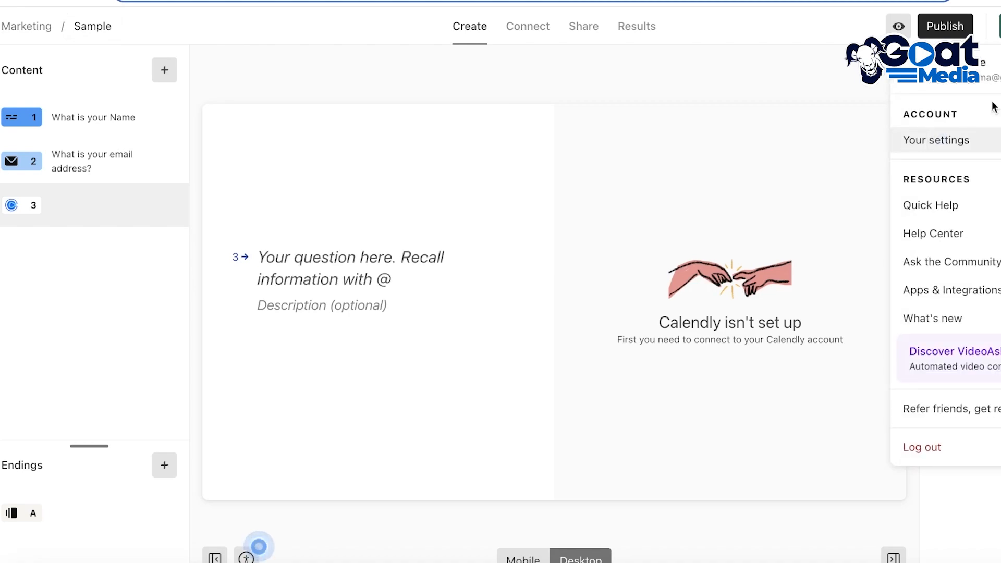
left_click(961, 141)
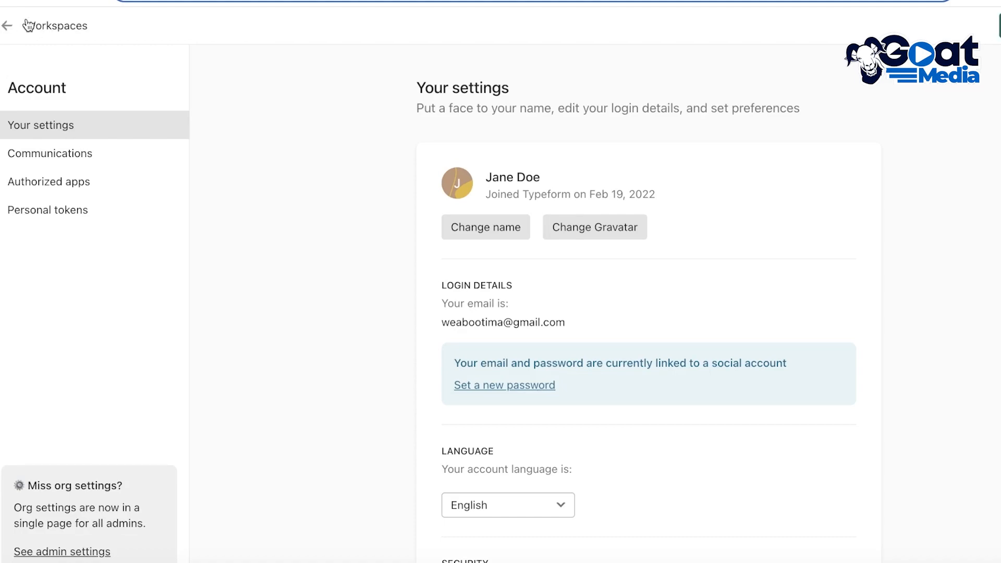
Return to the Marketing workspace and dismiss the Discover VideoAsk promotion.
left_click(29, 25)
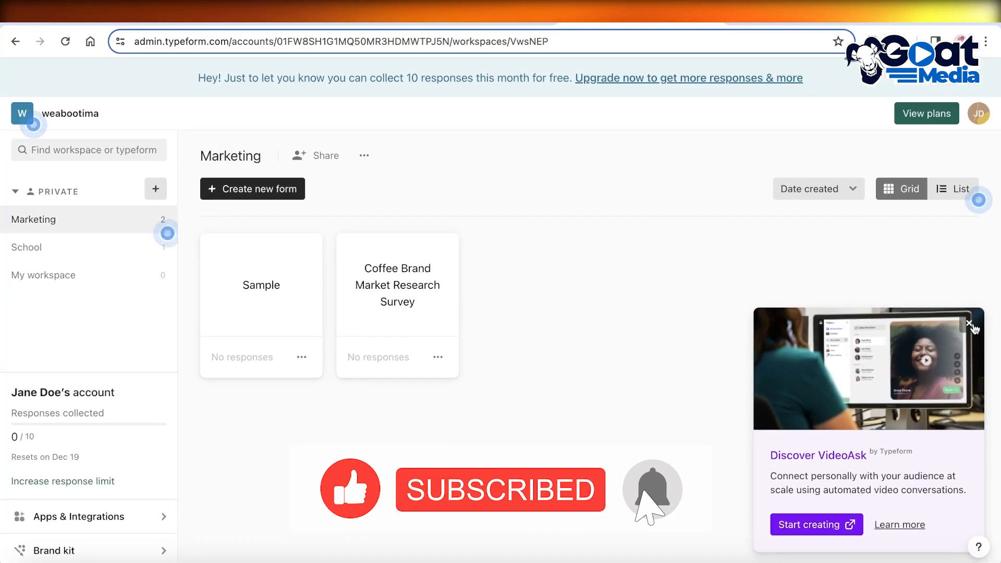
left_click(970, 323)
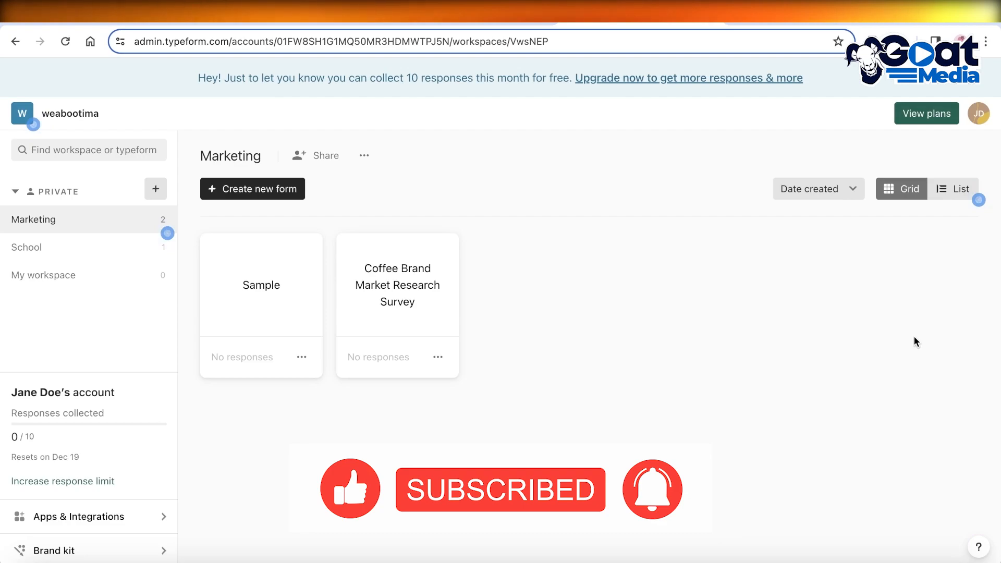